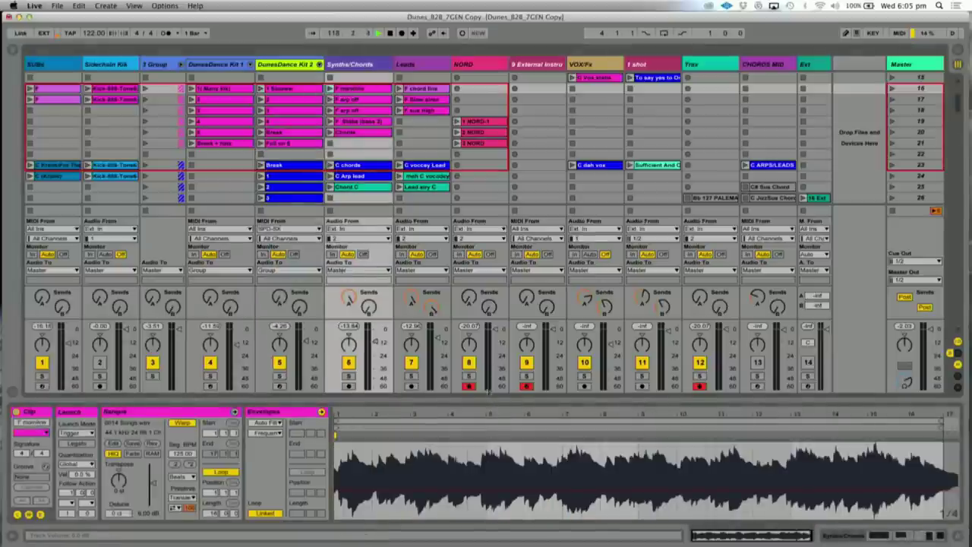
- Enlarge the clip view beneath the mixer so the waveform area is taller
drag(490, 400, 491, 367)
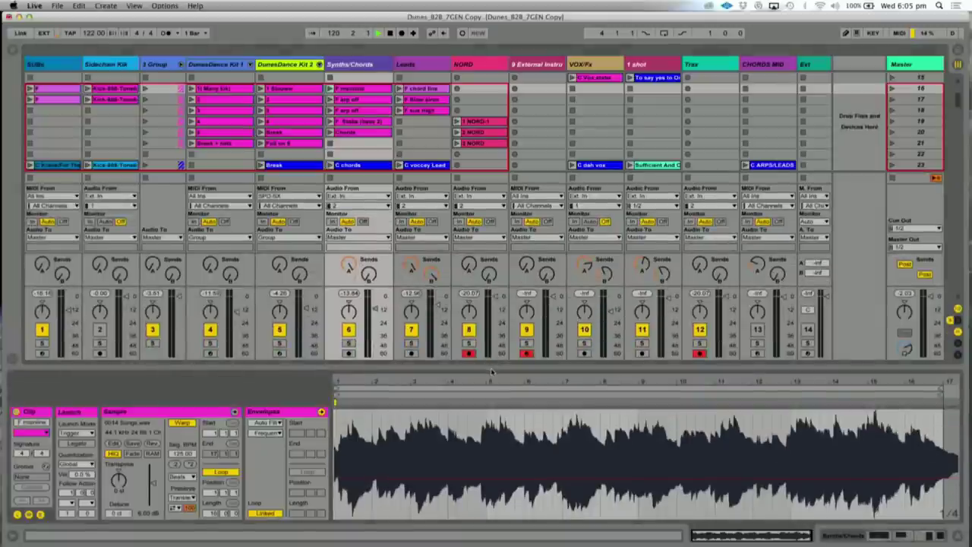
drag(492, 369, 493, 378)
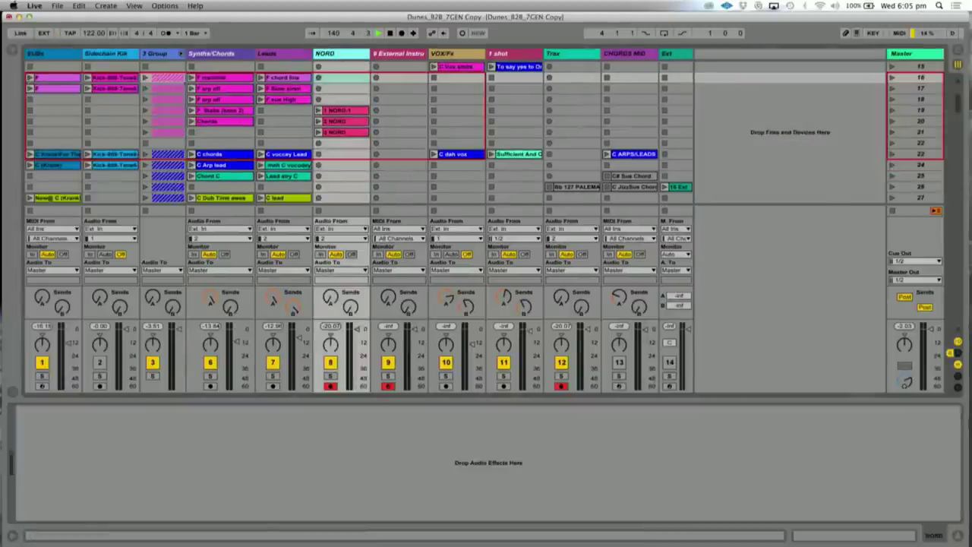
- Launch the 3 Group clips in scene 16 and audition the group and the Synths/Chords track in solo
click(146, 79)
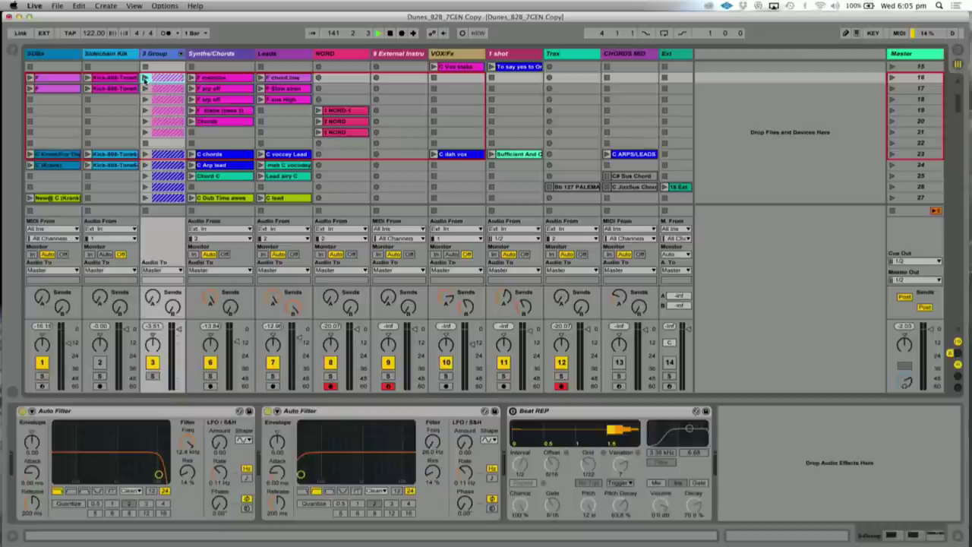
click(152, 375)
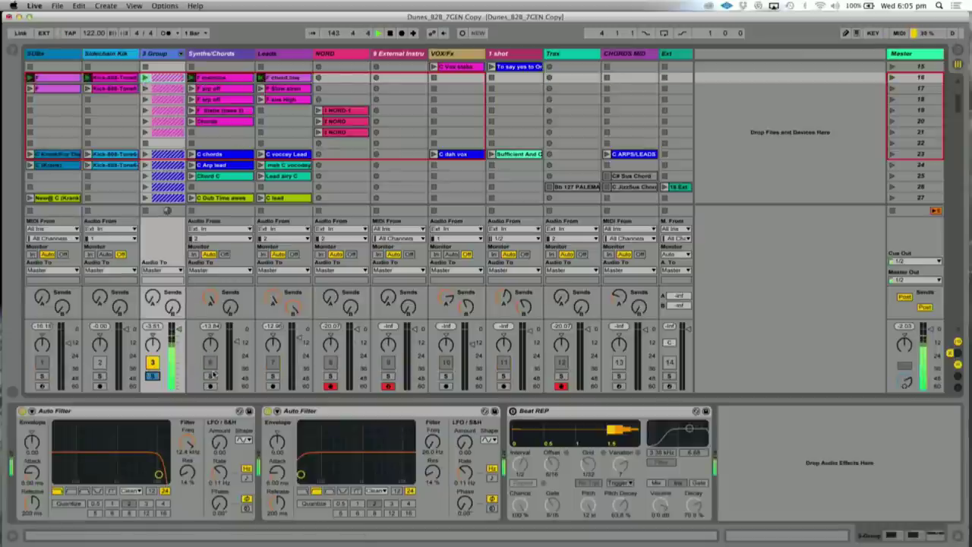
click(210, 375)
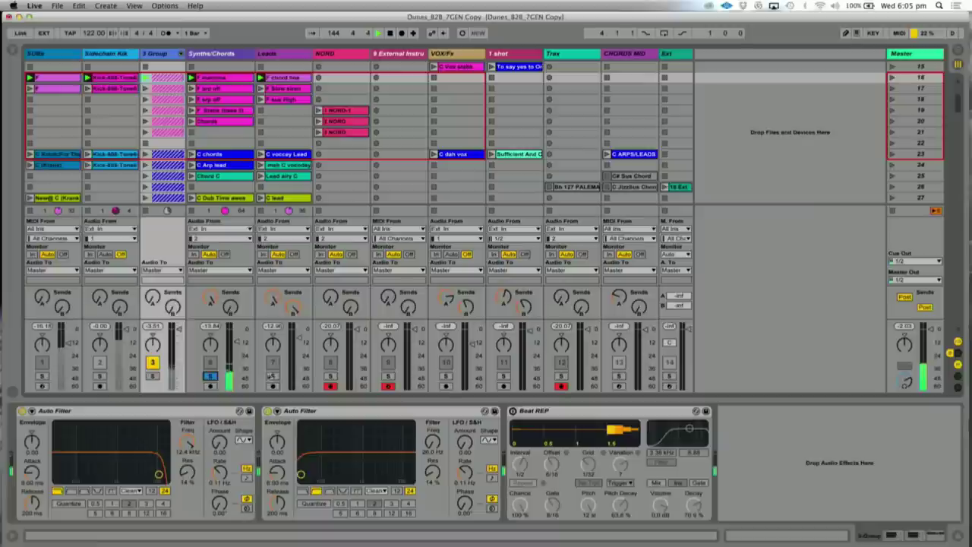
click(210, 375)
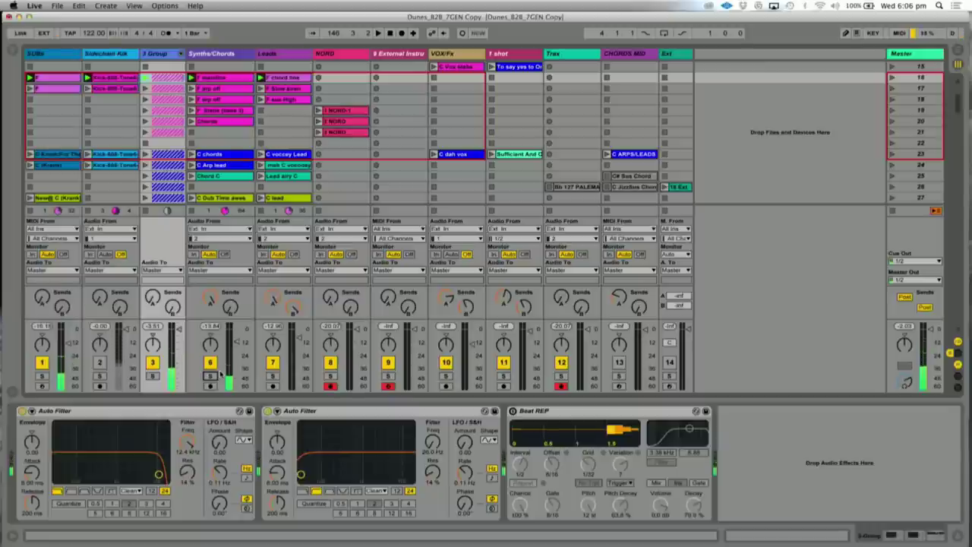
- Display the Synths/Chords device chain, open the browser, and select the track's Auto Filter
click(214, 55)
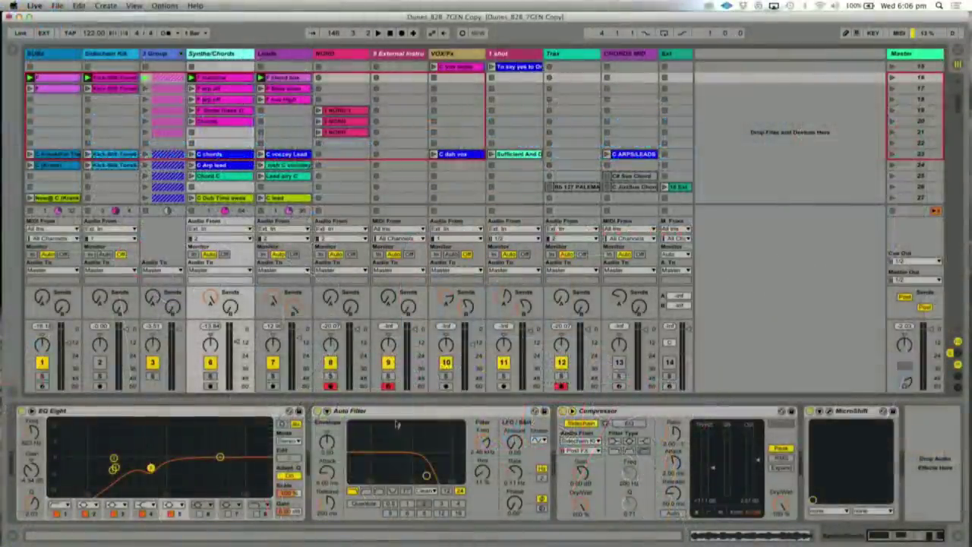
click(392, 416)
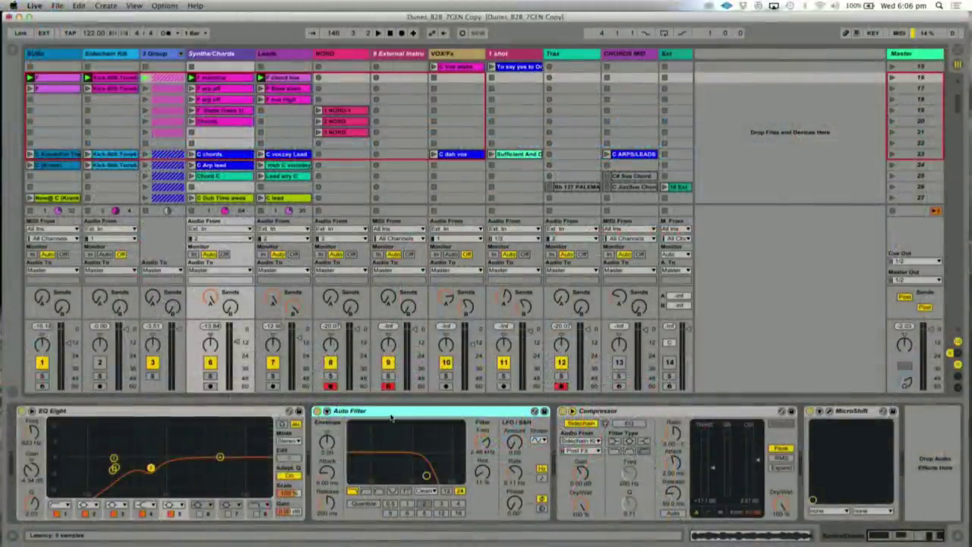
click(11, 53)
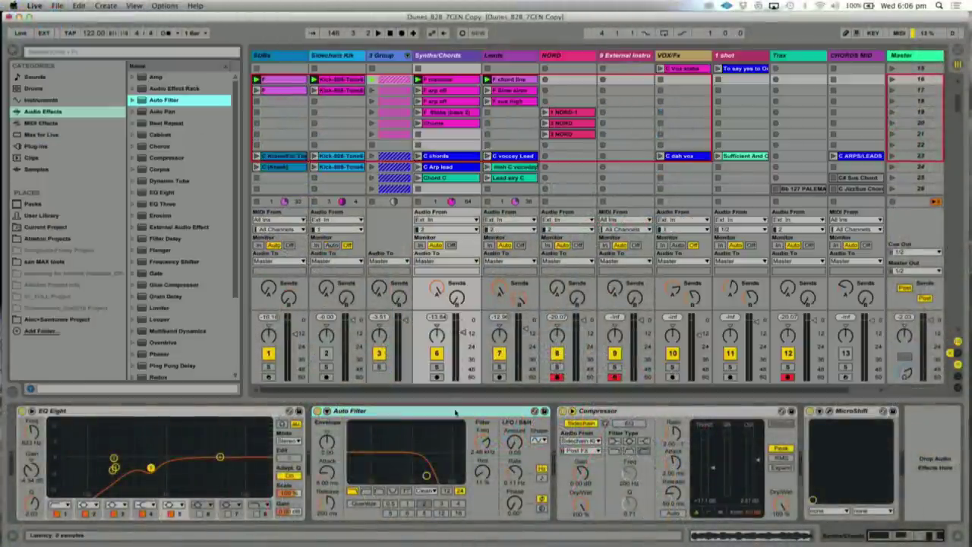
click(435, 415)
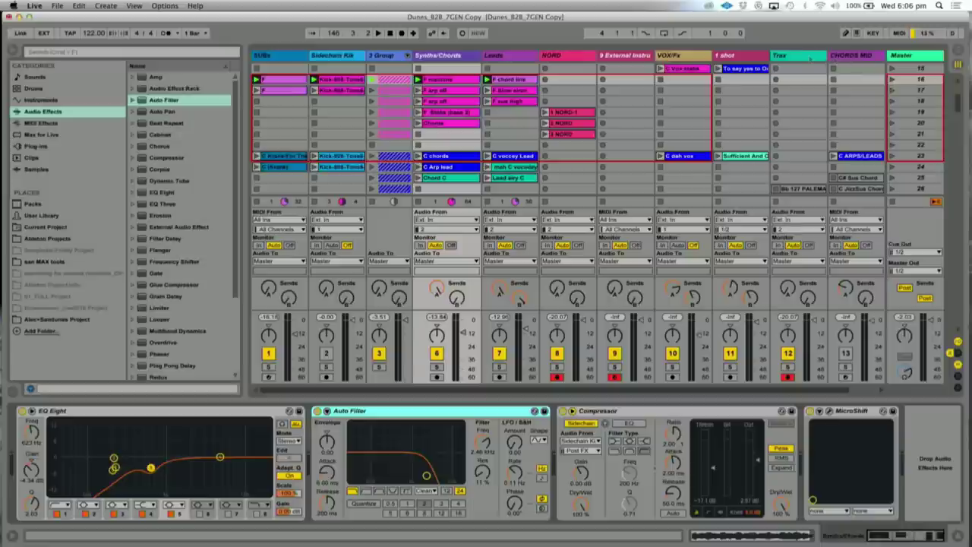
- Hide the sends, show the return tracks, and inspect the effects on returns A and B
key(super+alt+s)
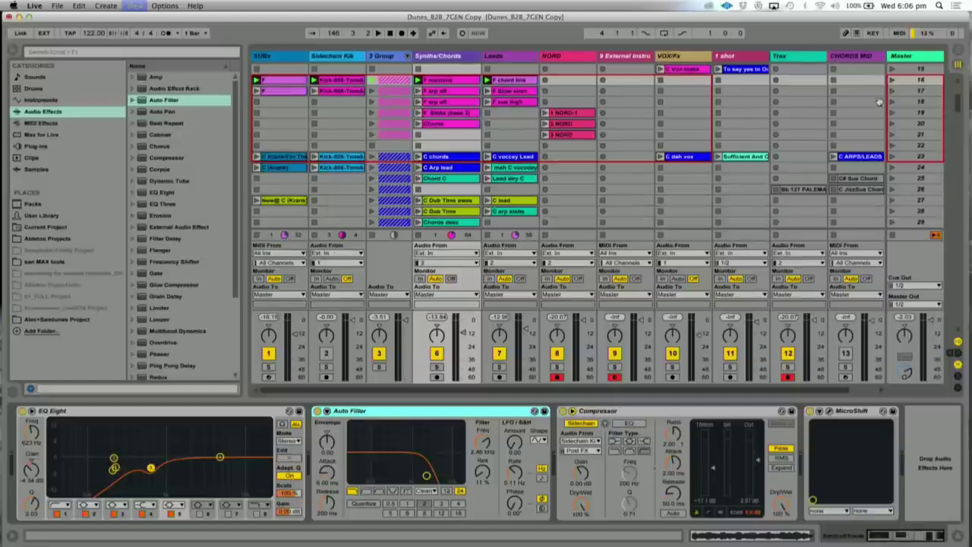
key(super+alt+r)
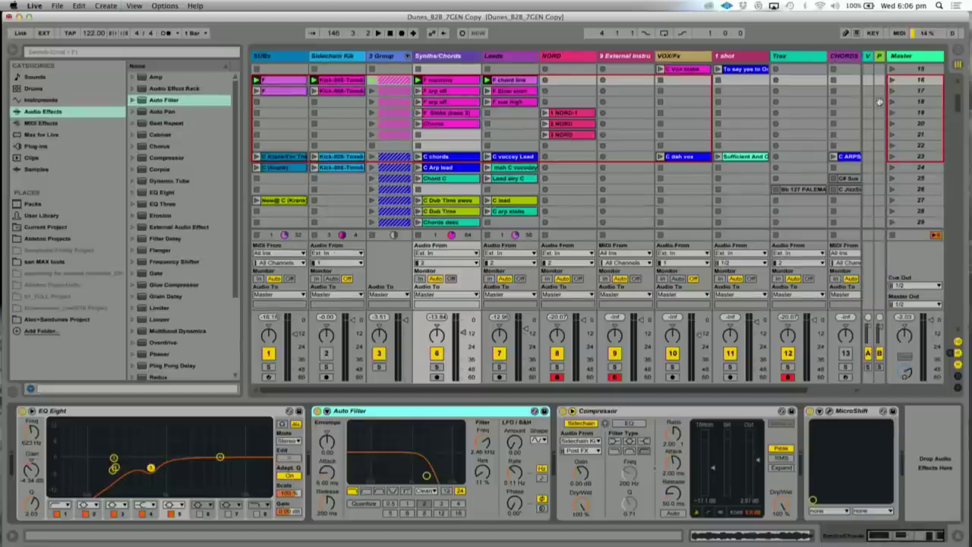
click(868, 55)
click(879, 56)
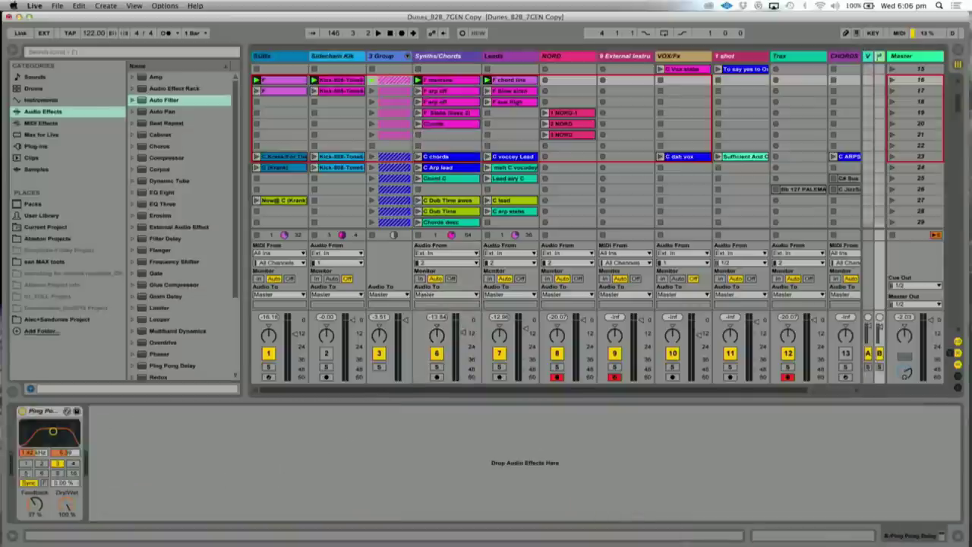
- Examine the effect chains on the Synths/Chords, Leads and 3 Group tracks
click(450, 58)
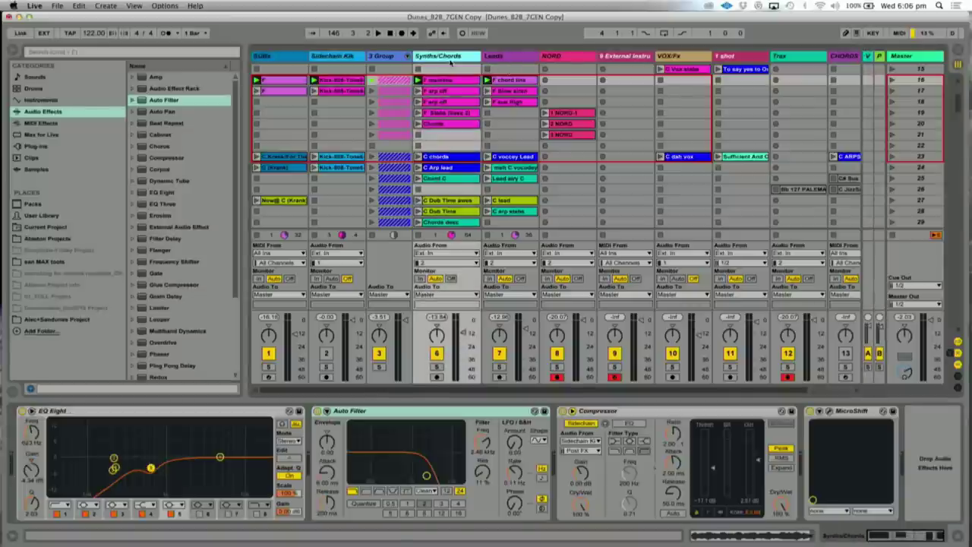
click(500, 57)
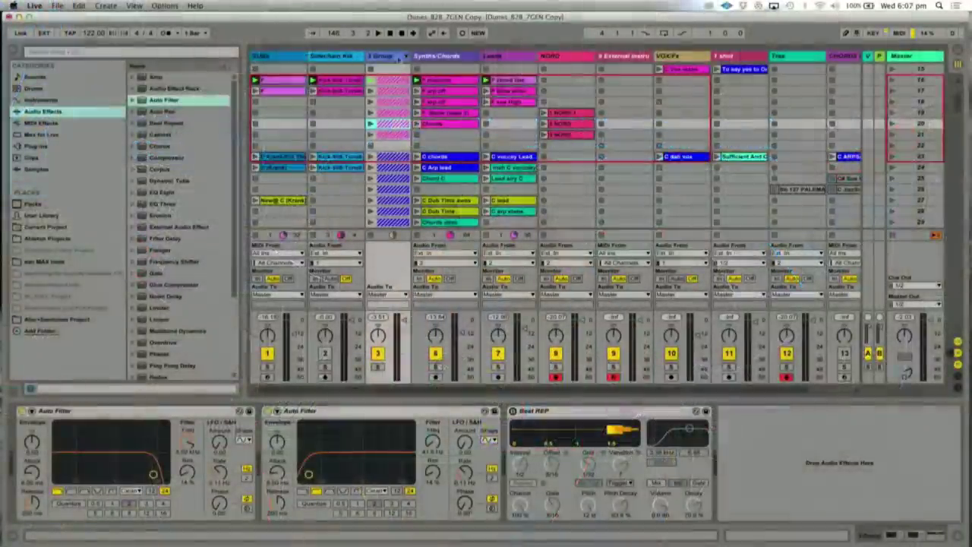
click(386, 55)
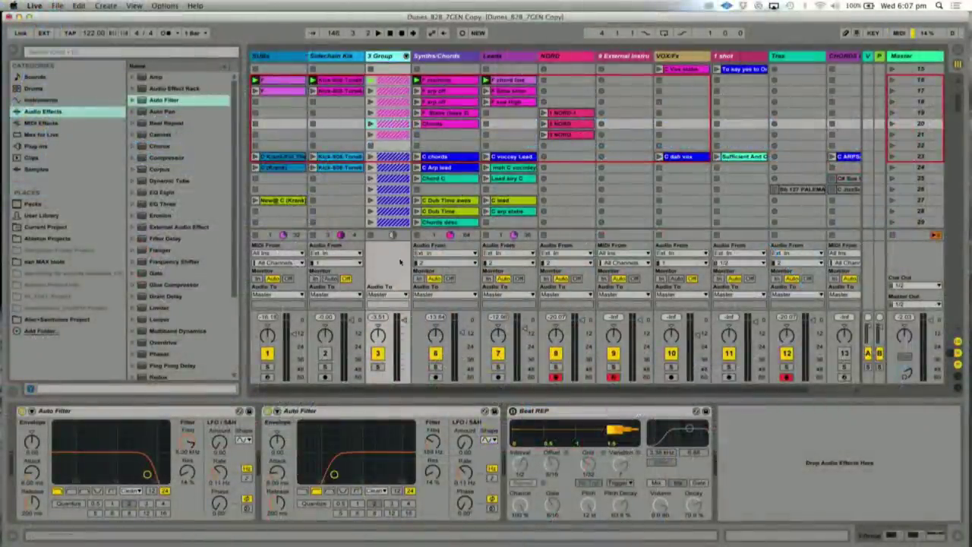
- Solo the 3 Group track and start playback
click(378, 366)
key(space)
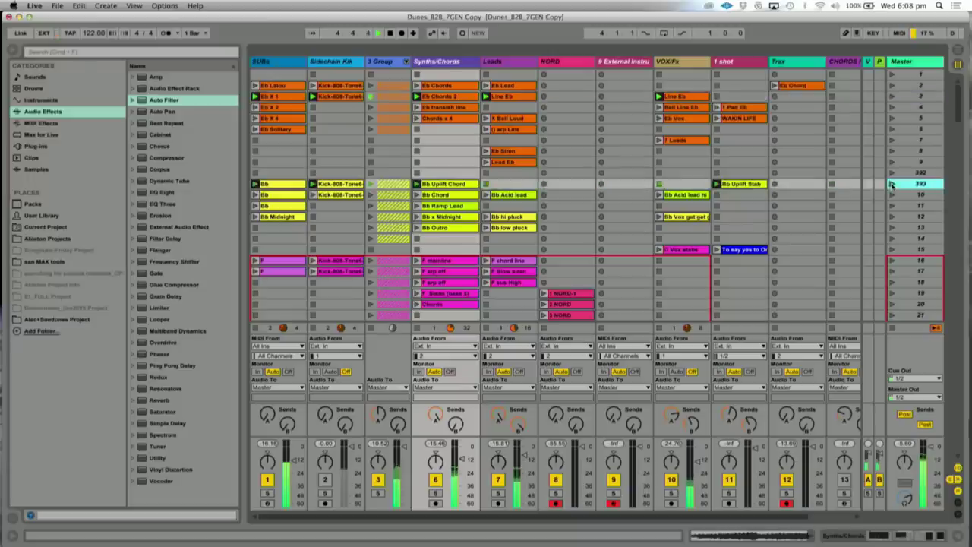
- Show the detail view, play the Many kik clip, and review the options for its Follow Action B
key(super+alt+l)
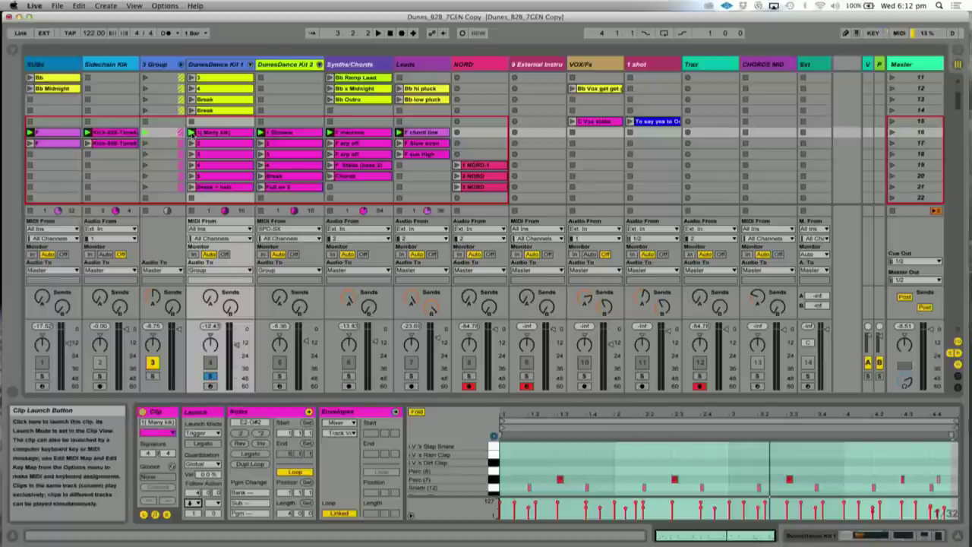
key(space)
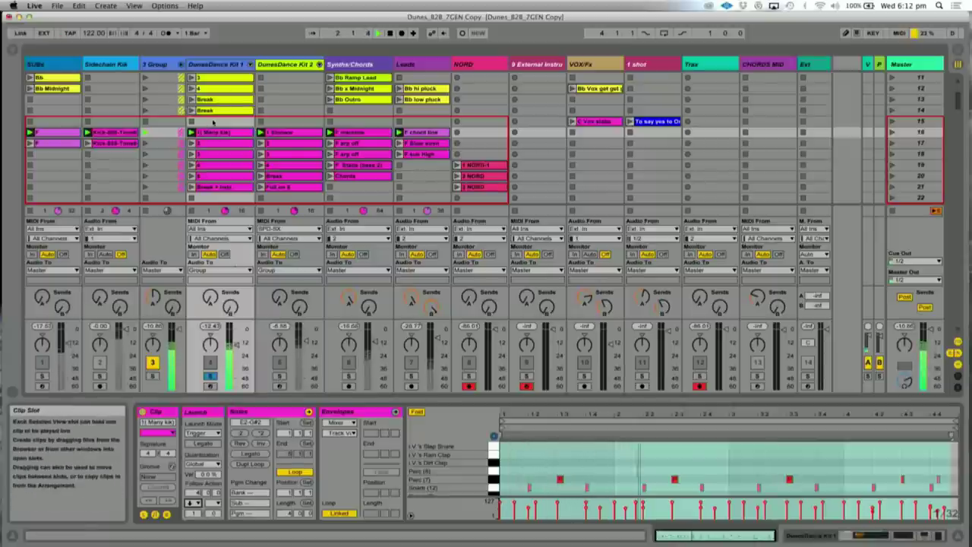
click(216, 503)
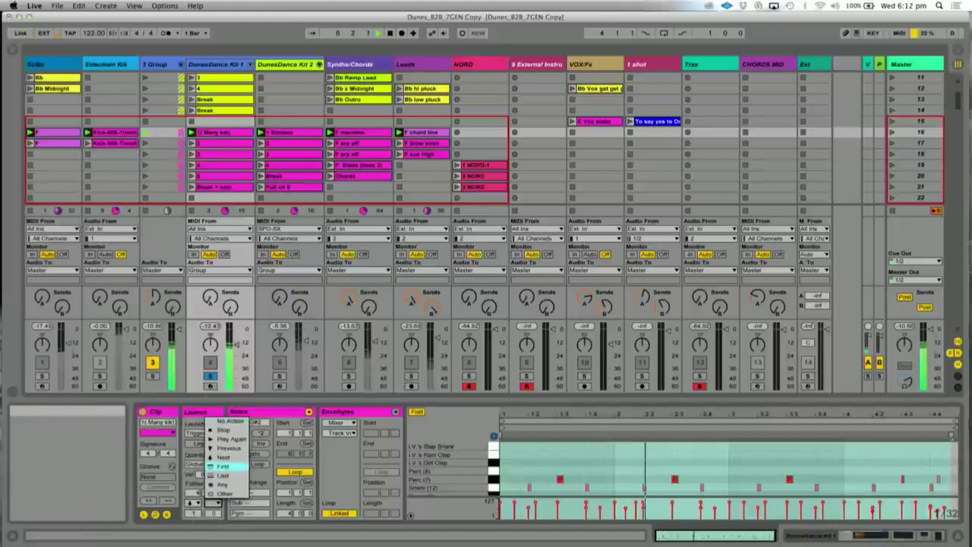
click(222, 467)
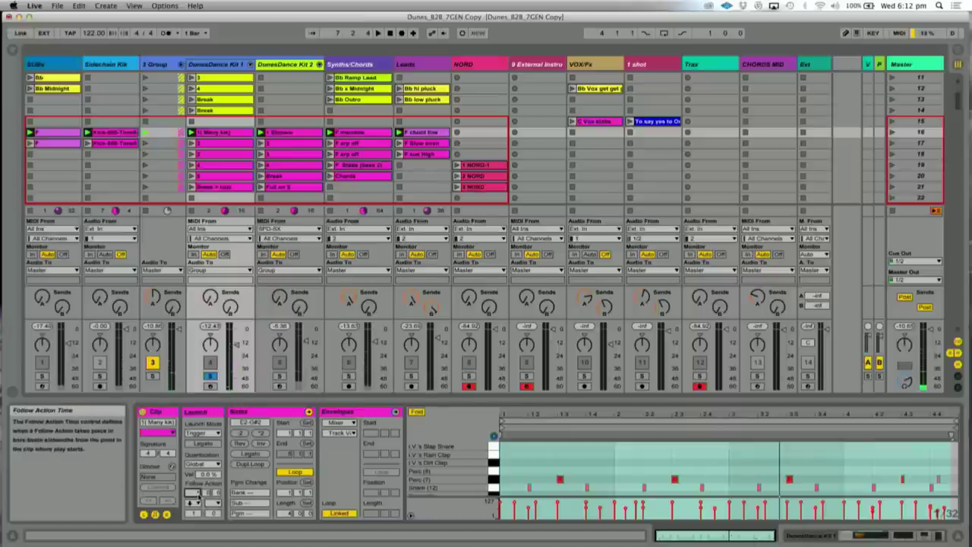
- Set the Many kik clip's Follow Action B to Previous and both Follow Action chances to 500
click(195, 513)
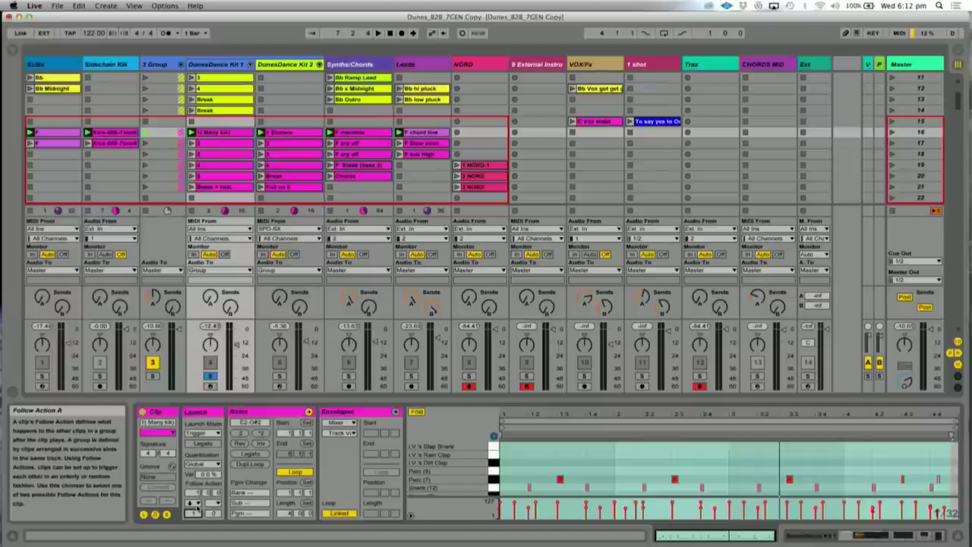
click(206, 507)
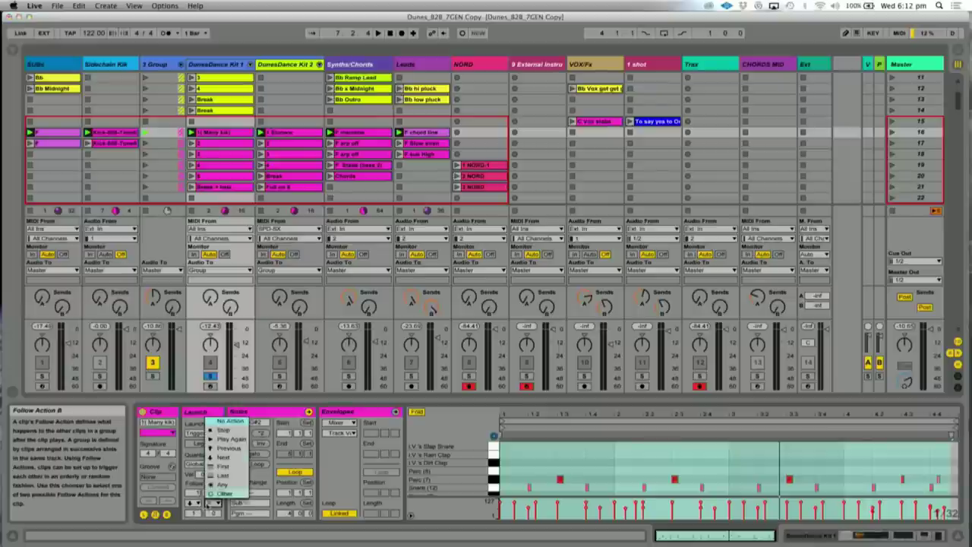
click(229, 449)
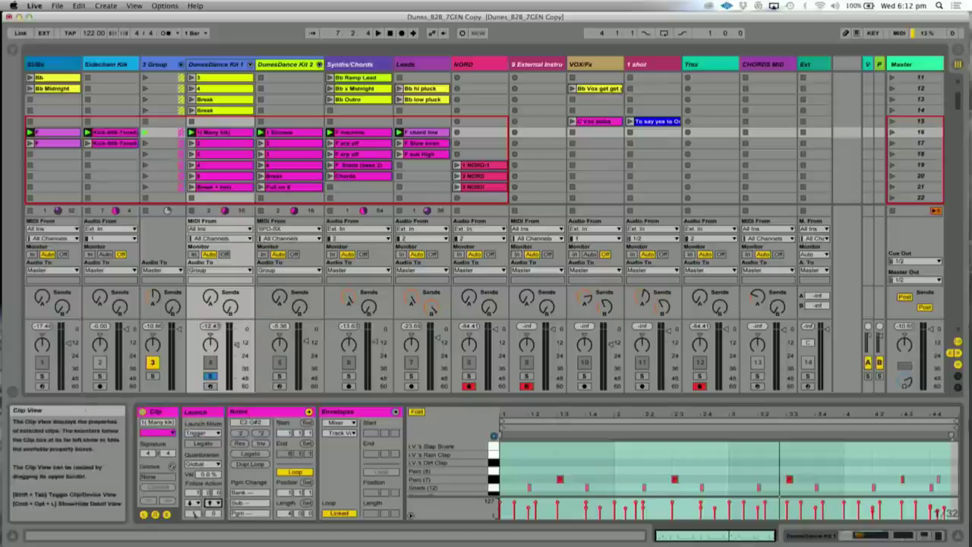
click(193, 513)
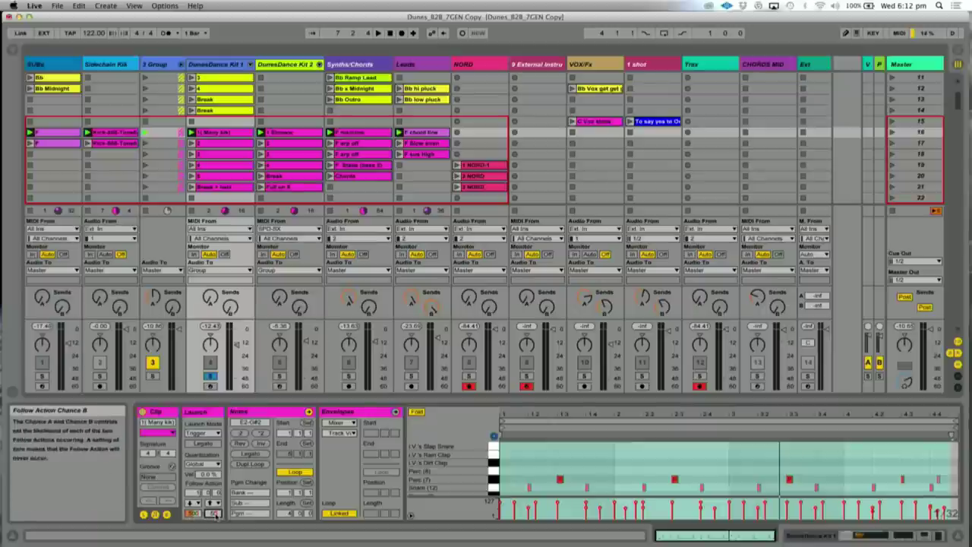
- Move the yellow Break clip in DunesDance Kit 1 down to scene 15, and launch the Many kik clip to test its follow actions
drag(217, 110, 197, 123)
click(205, 146)
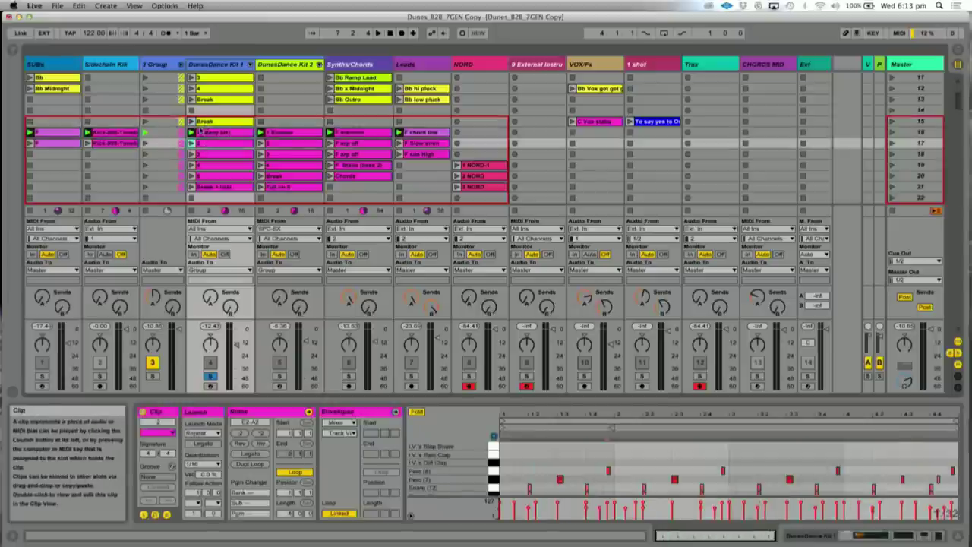
click(192, 133)
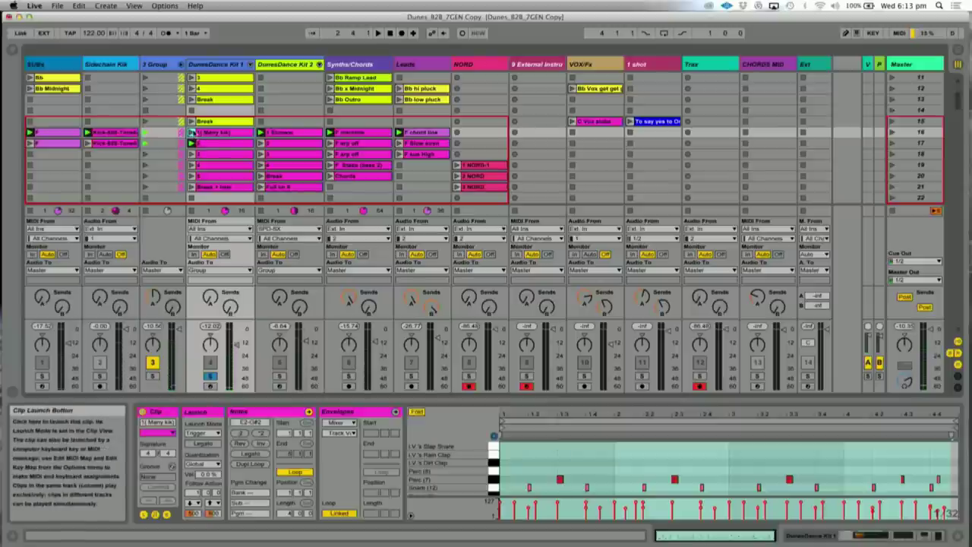
click(192, 133)
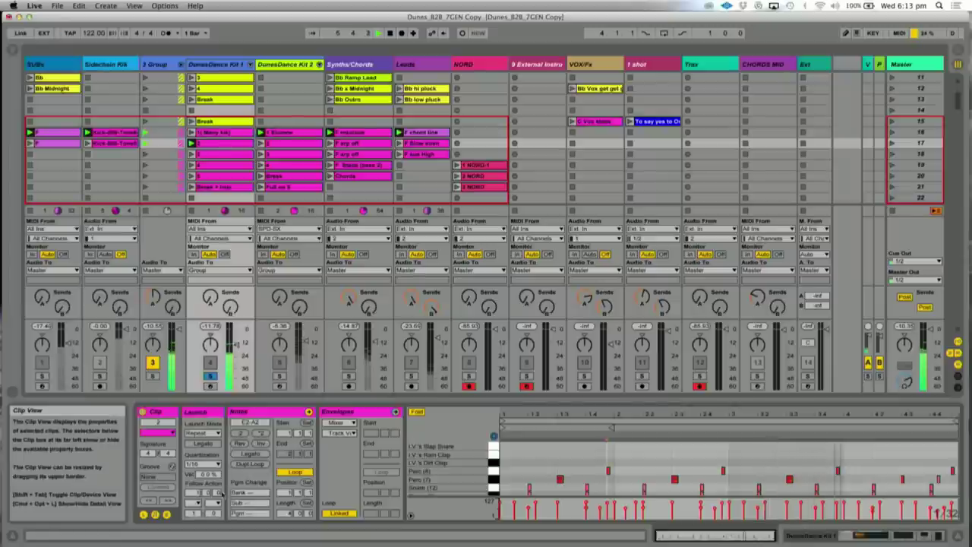
click(215, 133)
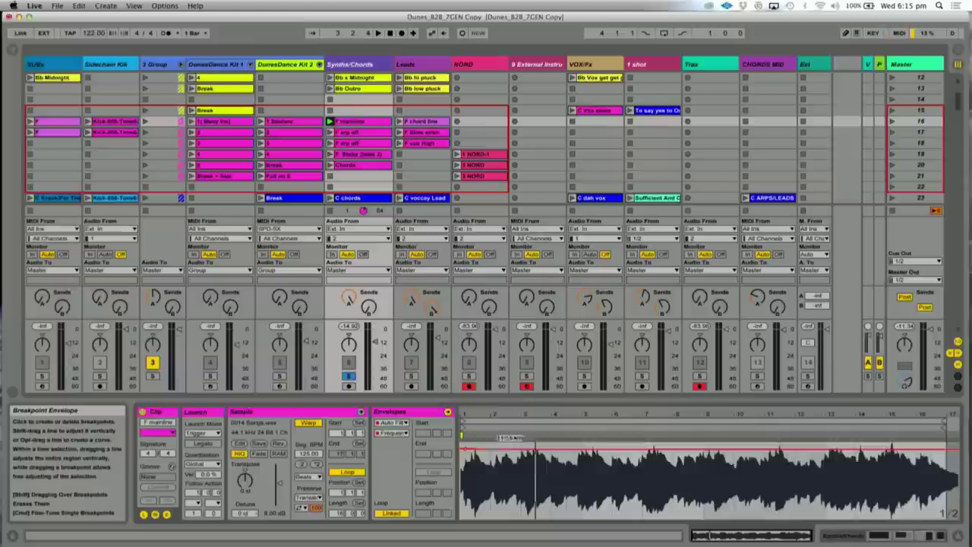
- Shape the Auto Filter frequency envelope of the scene 16 Synths/Chords clip into a downward ramp across the loop, and play it
drag(535, 450, 945, 492)
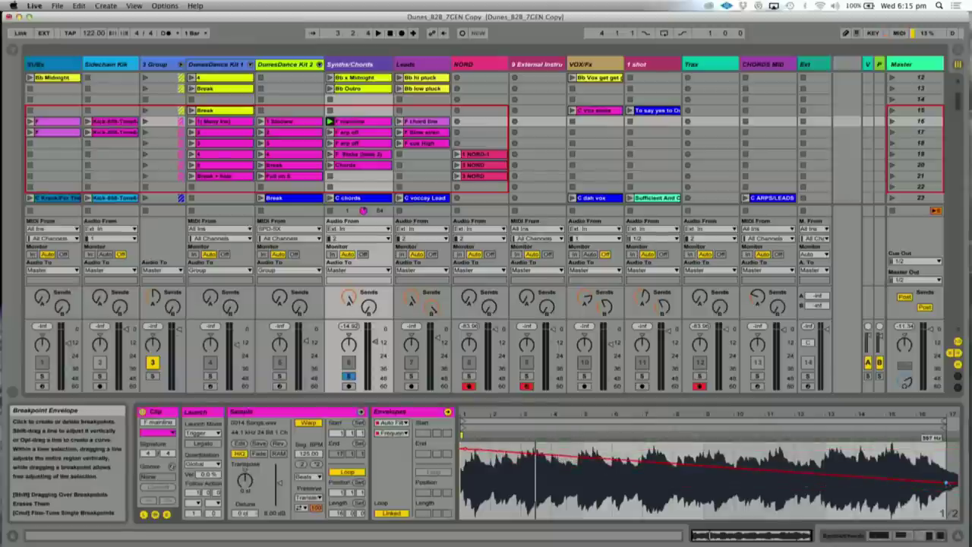
key(space)
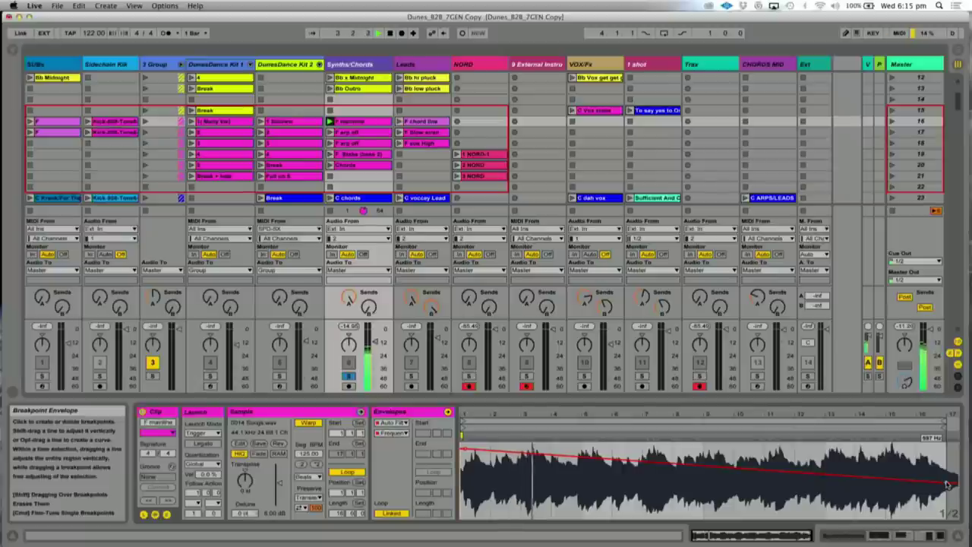
- Watch the Auto Filter cutoff on the Synths/Chords track follow the clip envelope during playback
key(shift+Tab)
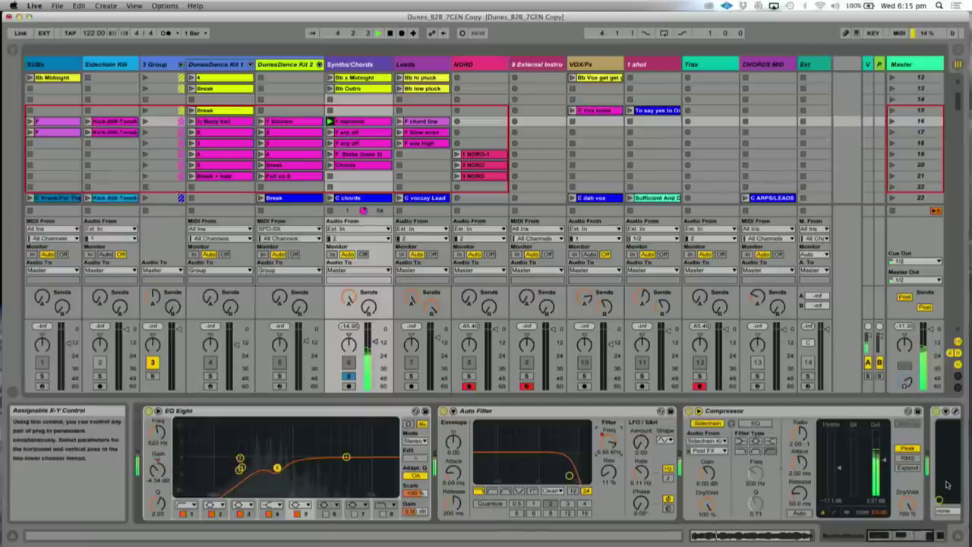
key(F12)
key(F12)
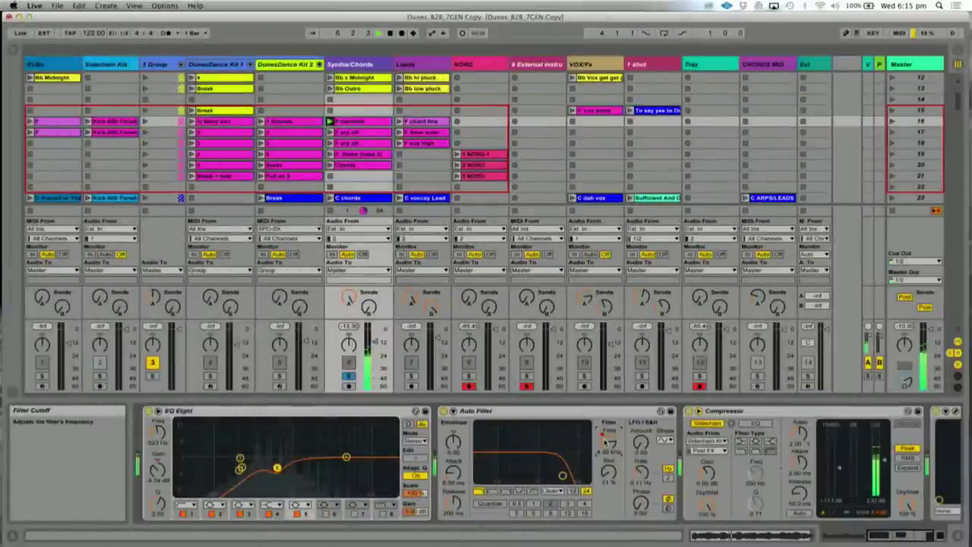
- Return to the clip envelope and raise its frequency at the end of the loop to 19.9 kHz
key(shift+Tab)
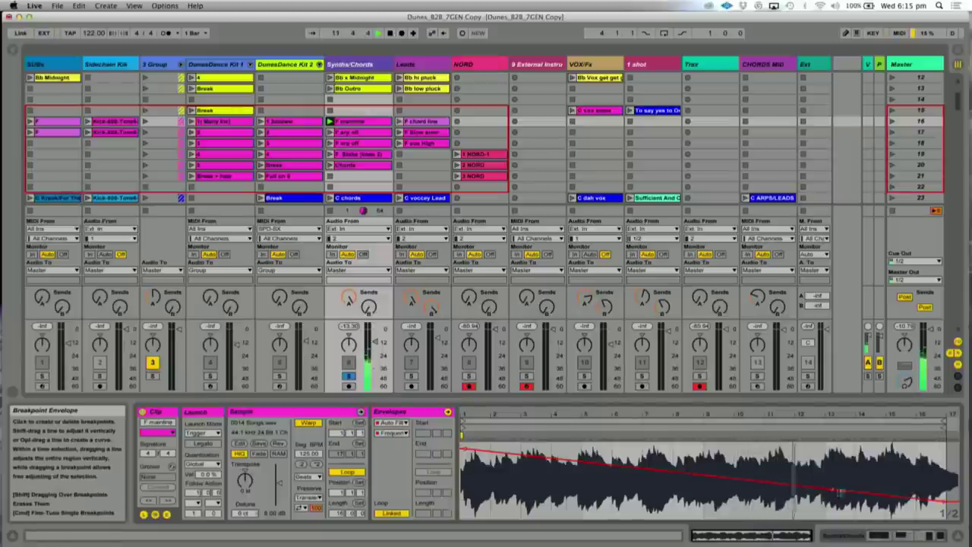
drag(945, 503, 942, 449)
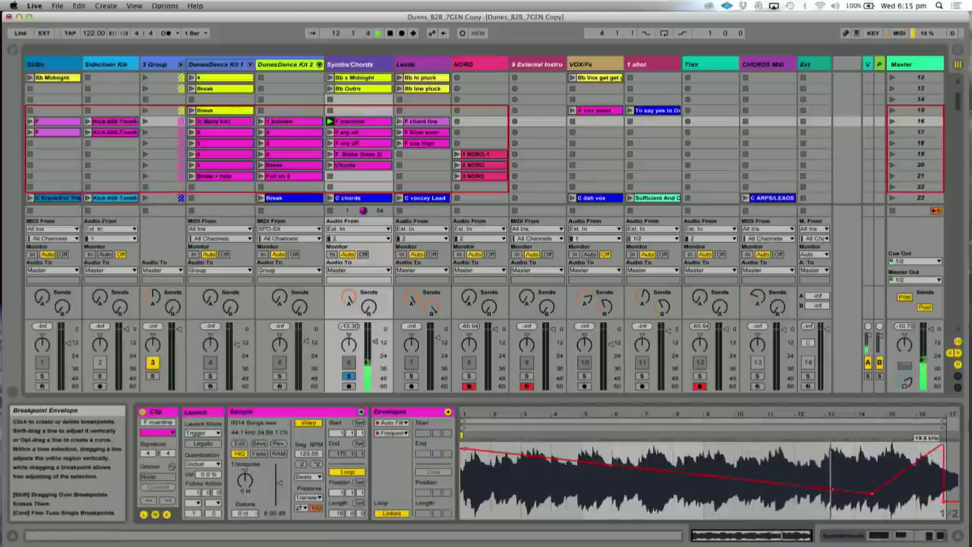
- Remove the low breakpoint past bar 14 from the clip's frequency envelope so the final rise starts at bar 13
click(871, 497)
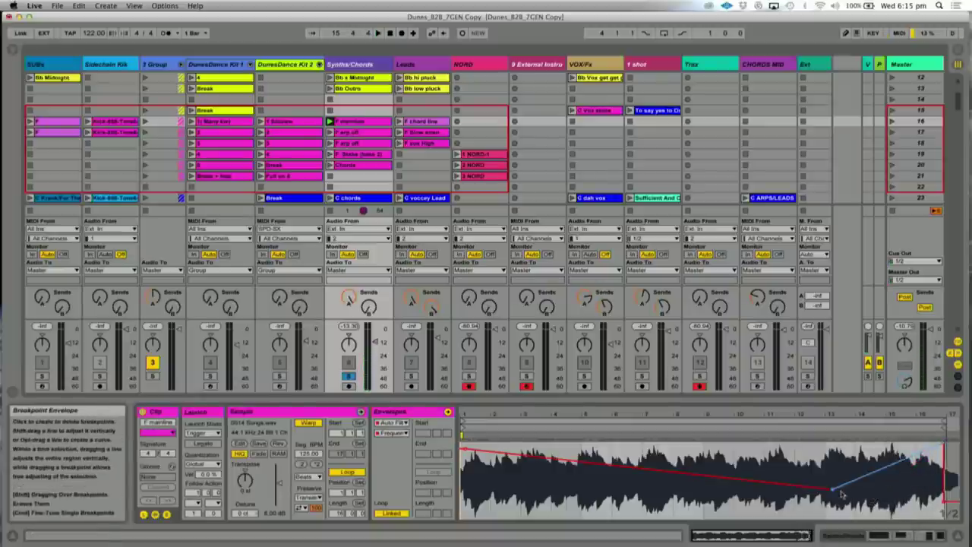
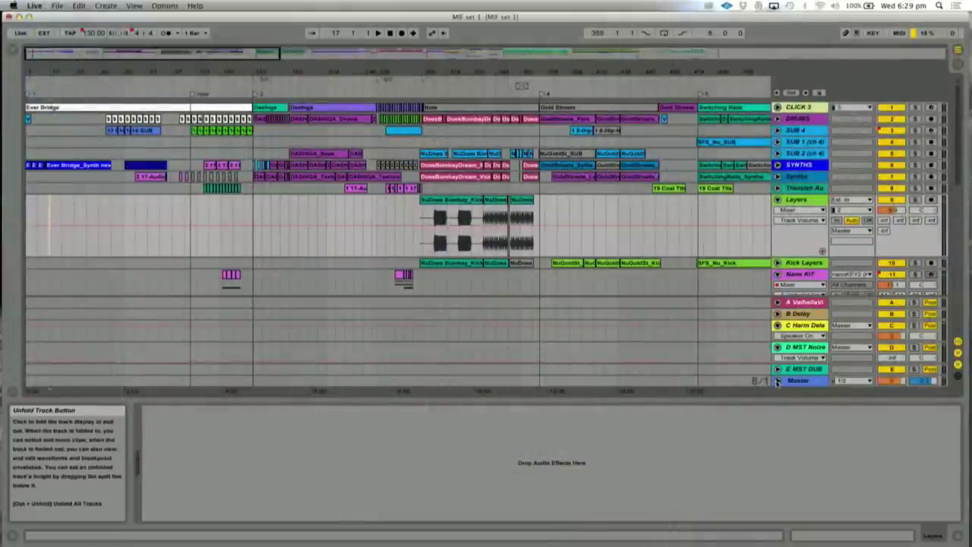
- Unfold the Master track in the MIF set 1 arrangement and display its Song Tempo automation
key(super+z)
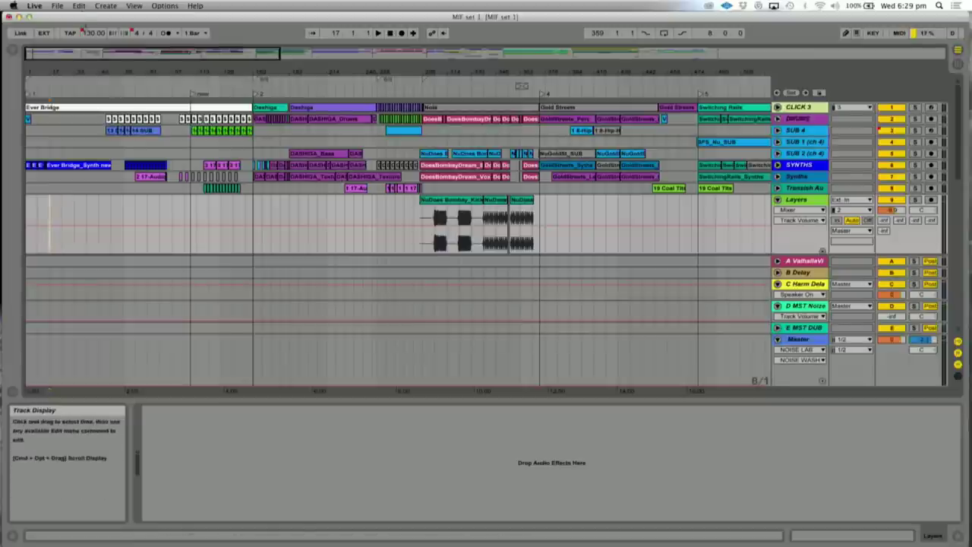
click(89, 34)
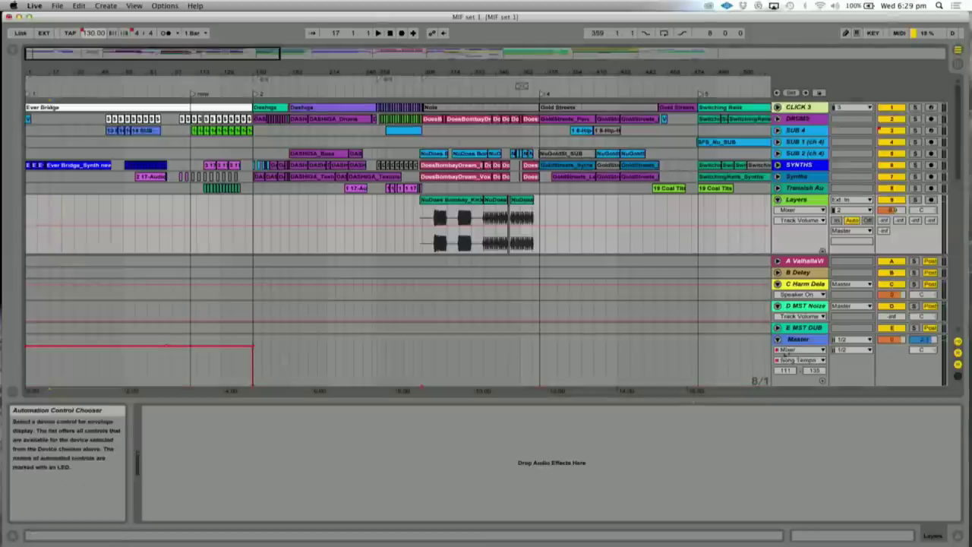
click(751, 340)
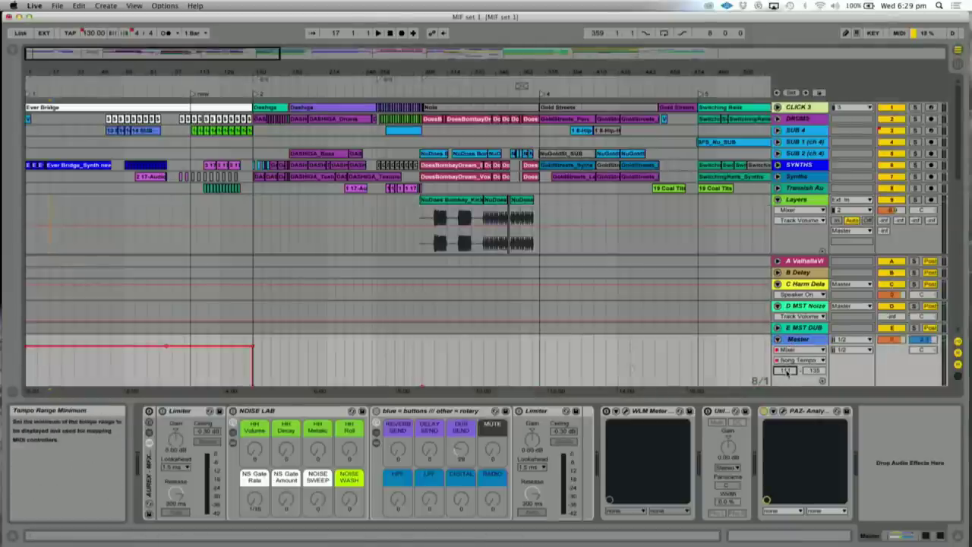
- Set the Master's displayed tempo range to a minimum of 80 and a maximum of 130
drag(787, 371, 813, 365)
scroll(792, 334, down, 3)
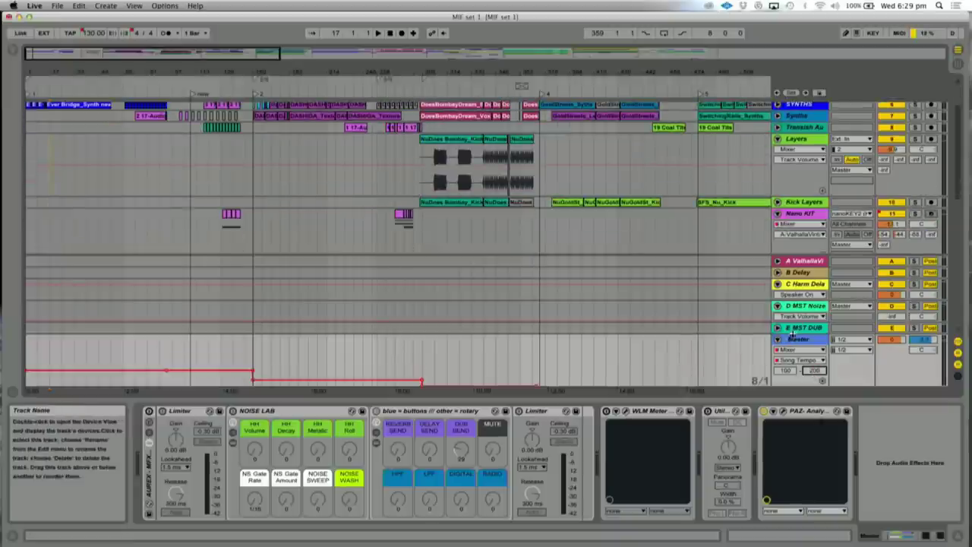
scroll(792, 340, down, 3)
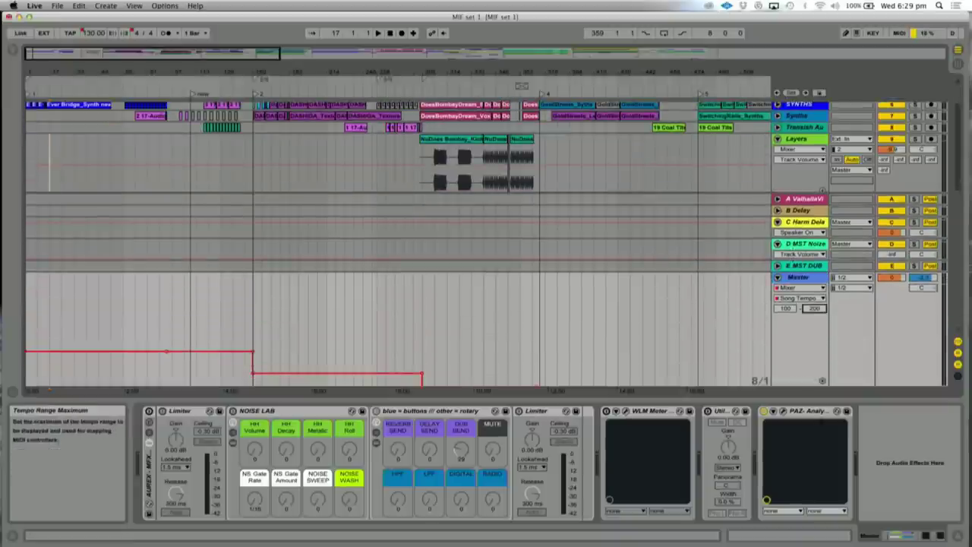
drag(811, 311, 809, 316)
scroll(809, 316, down, 3)
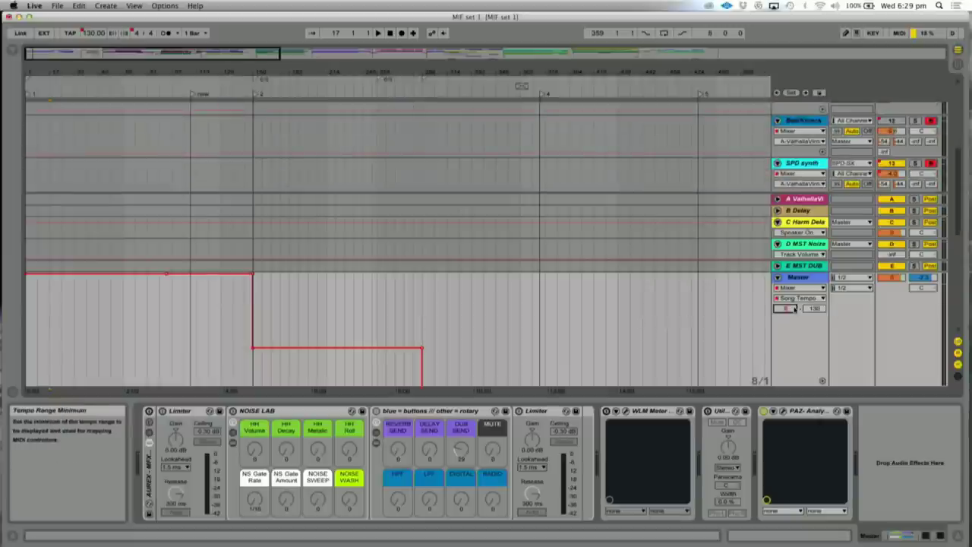
drag(796, 308, 795, 301)
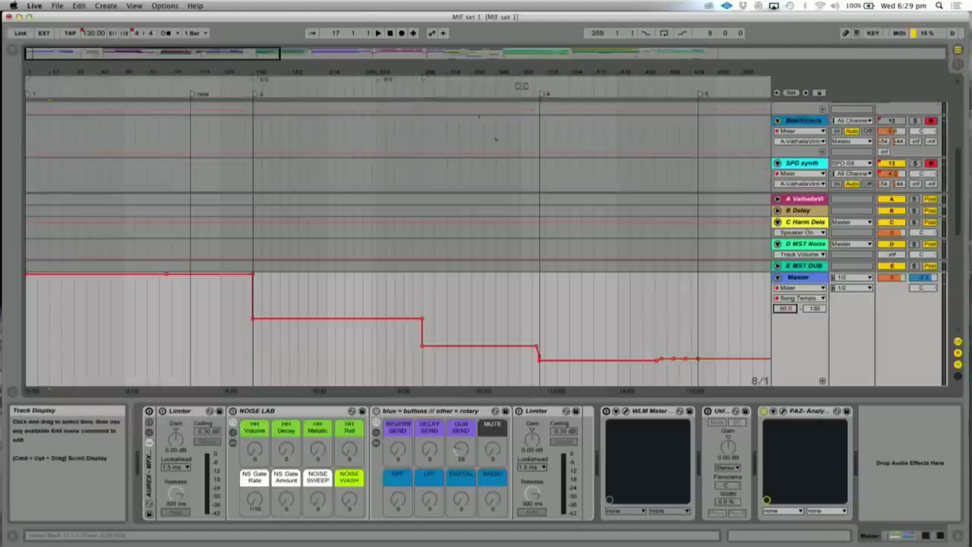
- Bring the whole set into view, fold the Master's tempo lane and hide the detail view
drag(378, 74, 381, 58)
scroll(456, 209, up, 5)
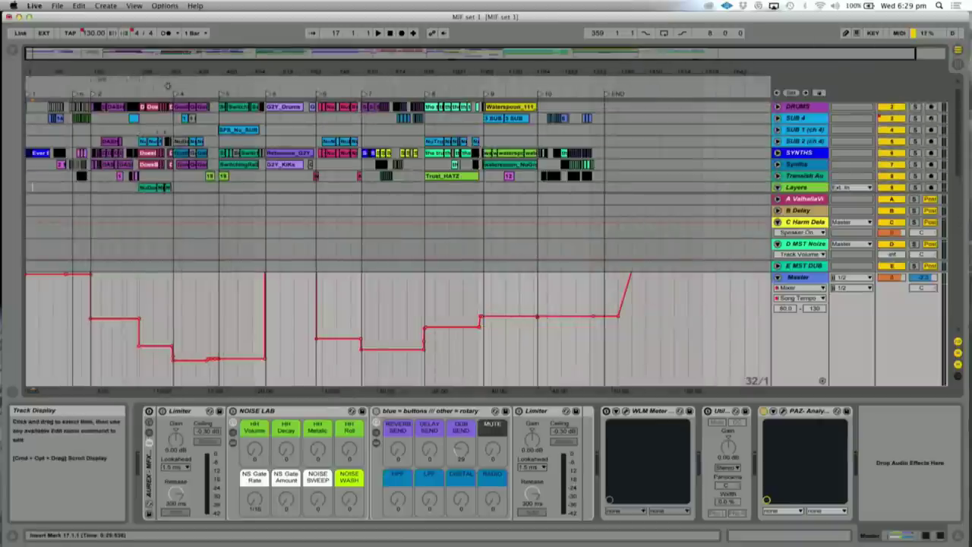
click(777, 186)
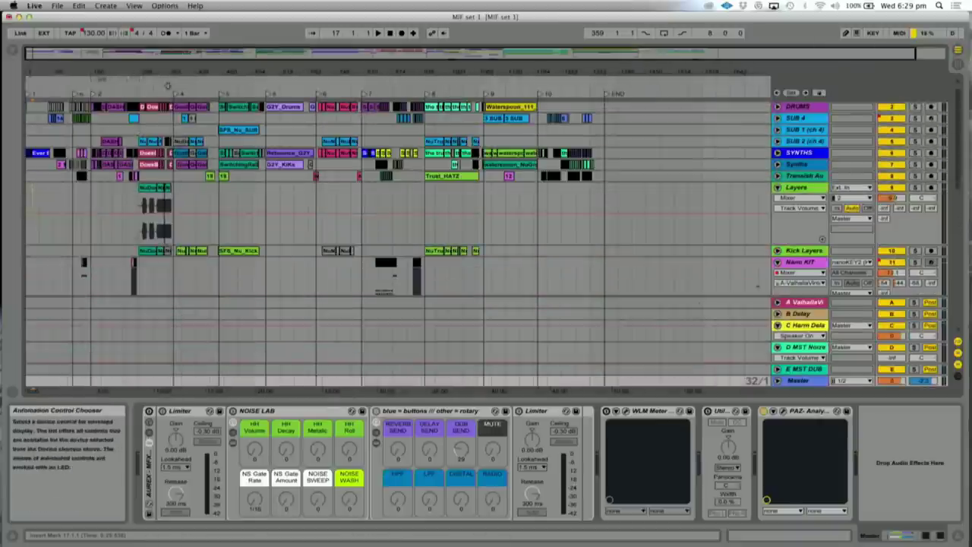
key(super+alt+l)
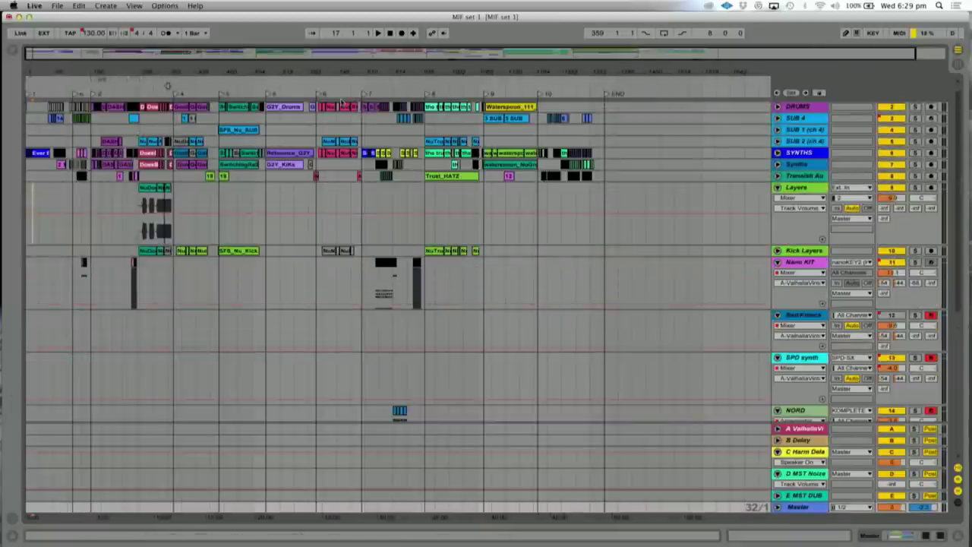
- Examine how the songs are laid out along the locators across the drum, synth, Nano KIT and NORD tracks
drag(245, 71, 245, 83)
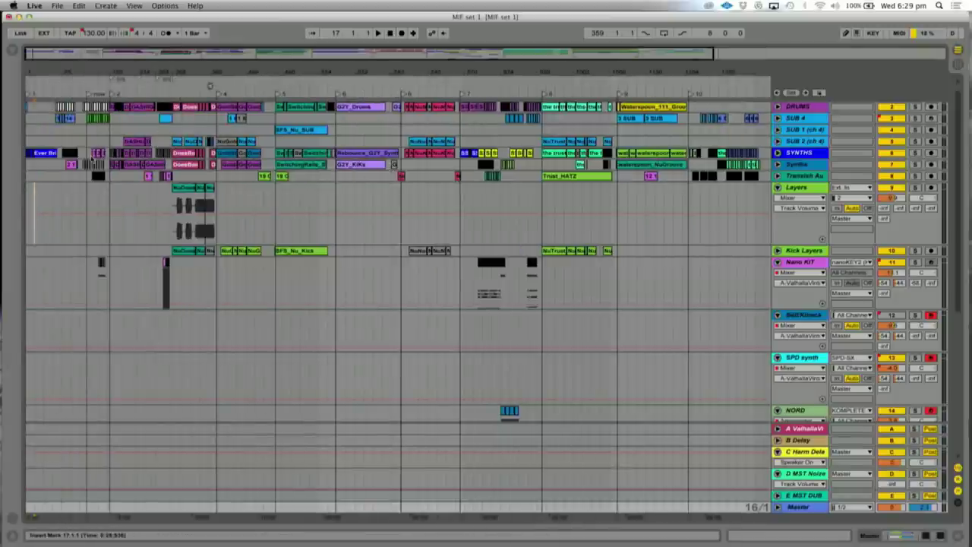
click(73, 138)
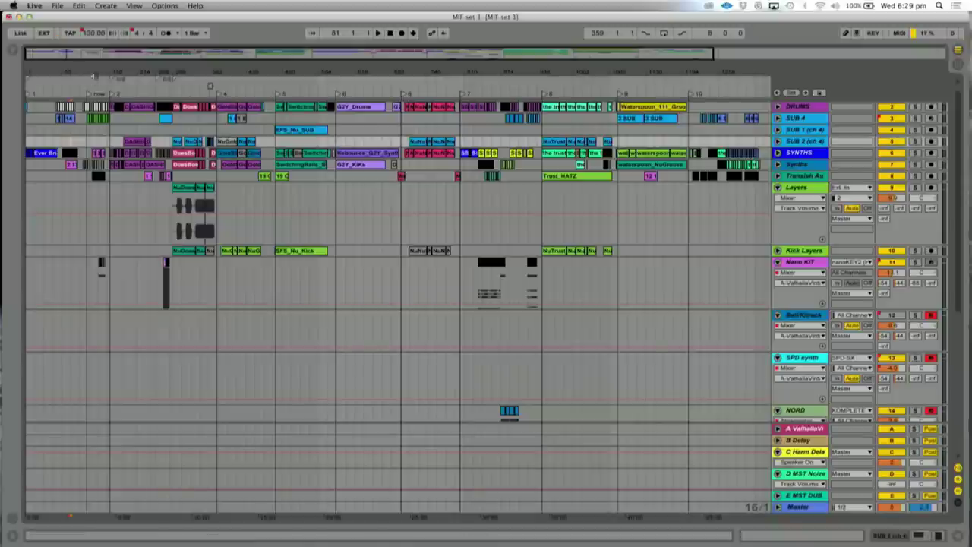
drag(210, 85, 218, 86)
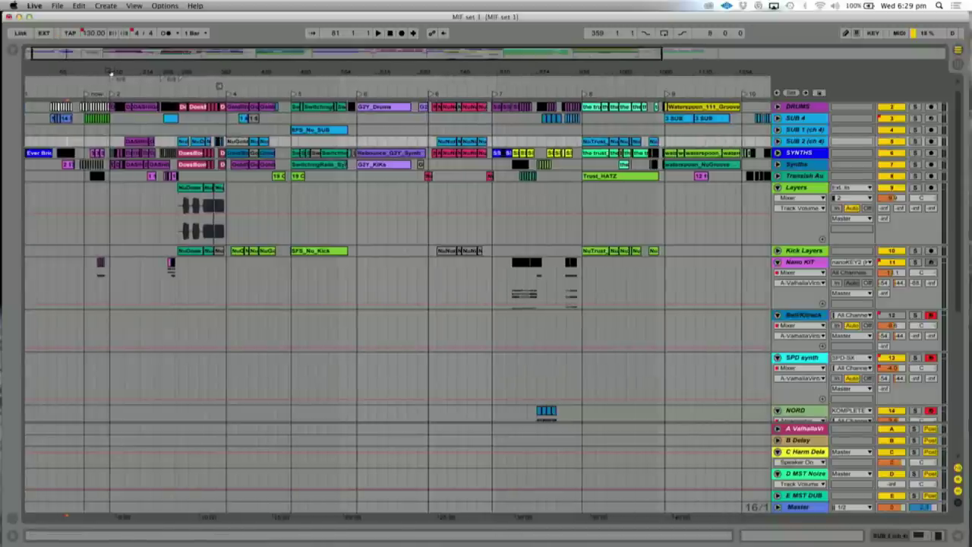
scroll(253, 256, down, 4)
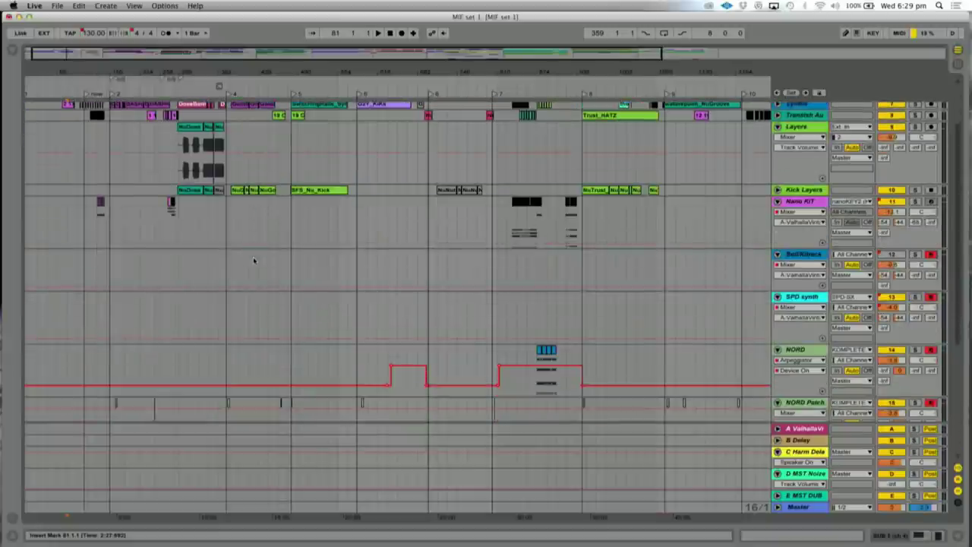
scroll(253, 257, down, 3)
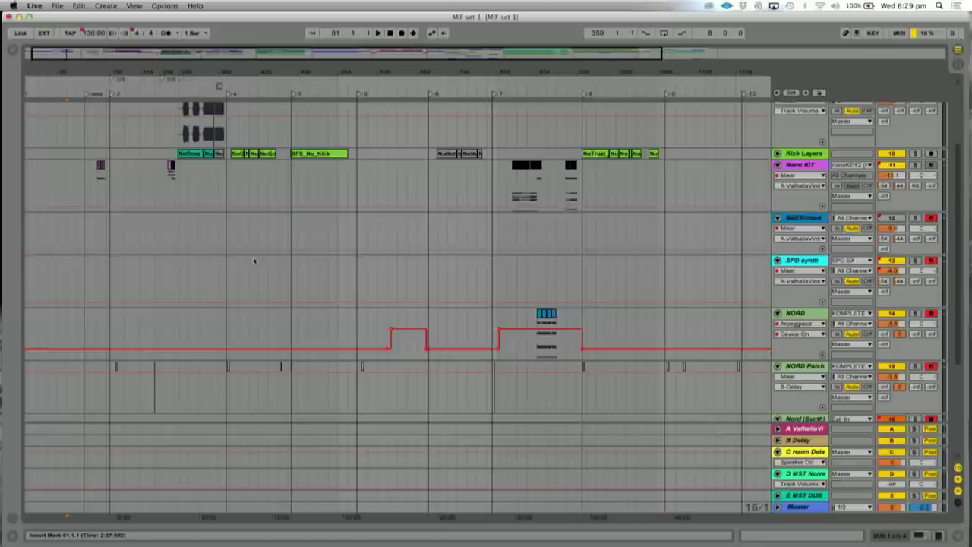
scroll(253, 256, up, 8)
click(317, 212)
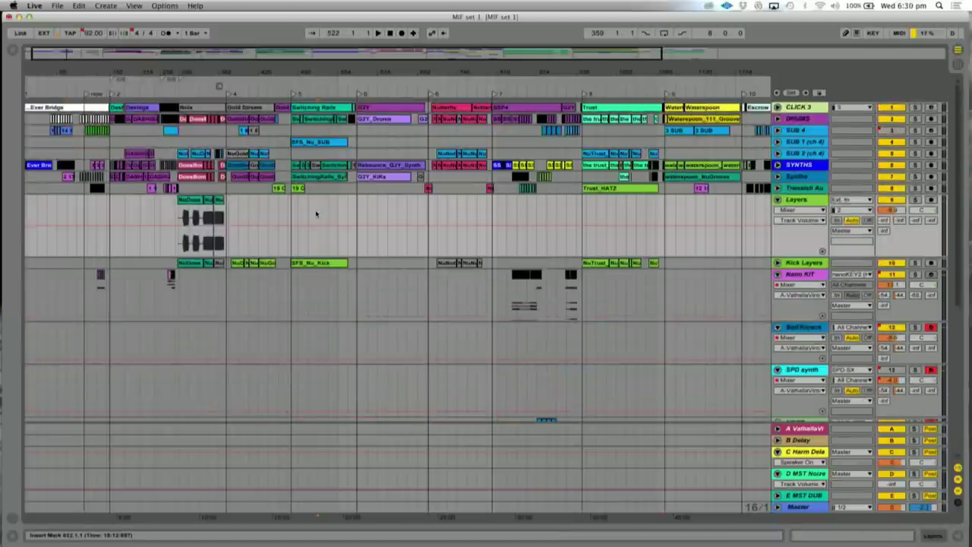
- Examine the Master's song tempo automation from song to song, together with the NORD arpeggiator's on/off automation
scroll(341, 306, down, 2)
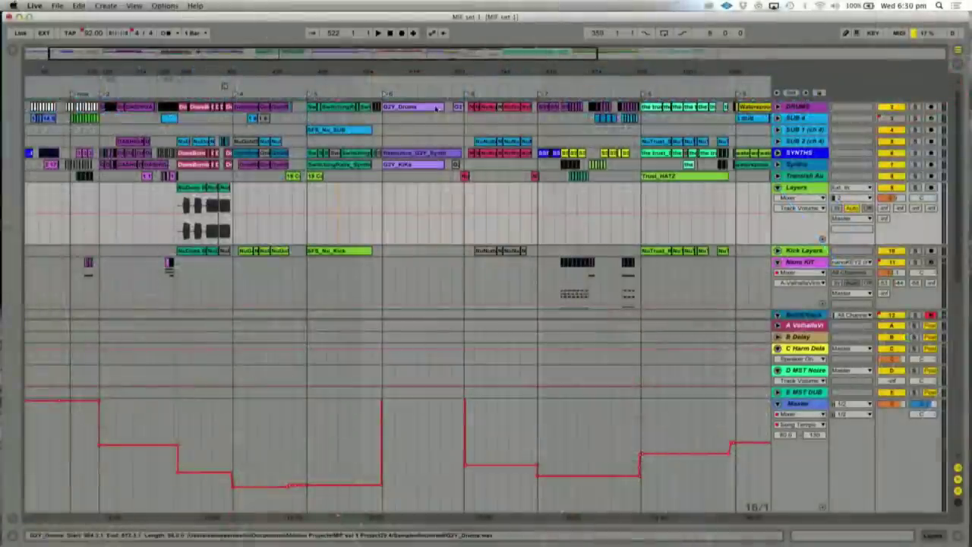
key(minus)
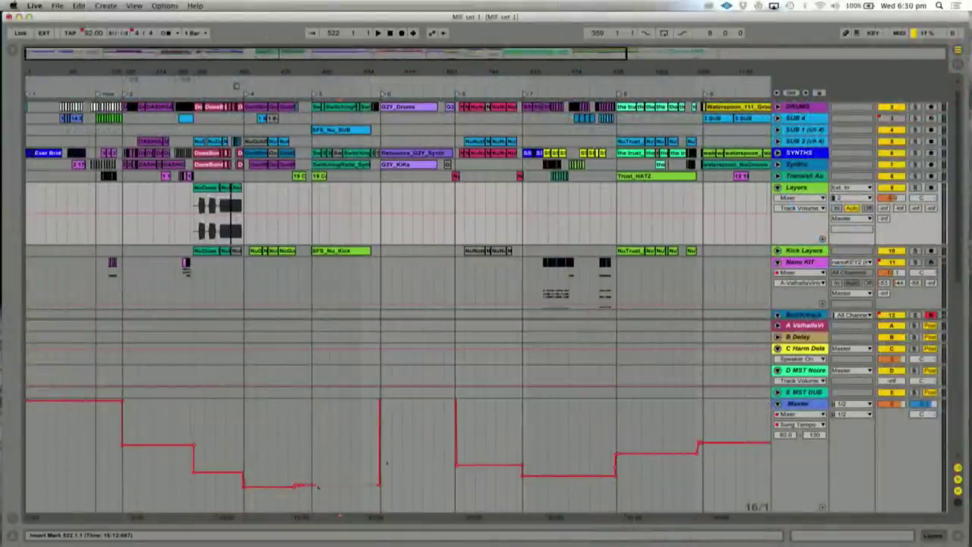
key(minus)
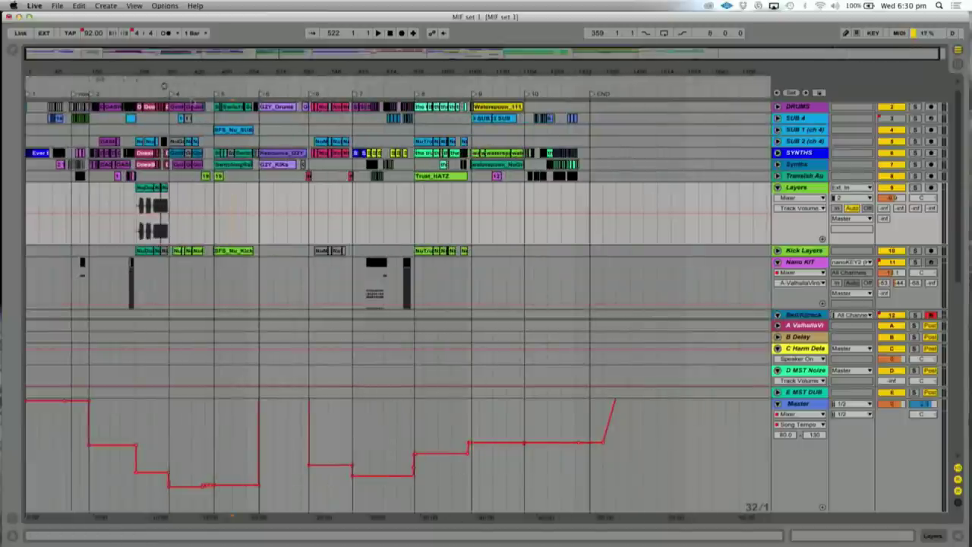
key(plus)
scroll(635, 228, down, 4)
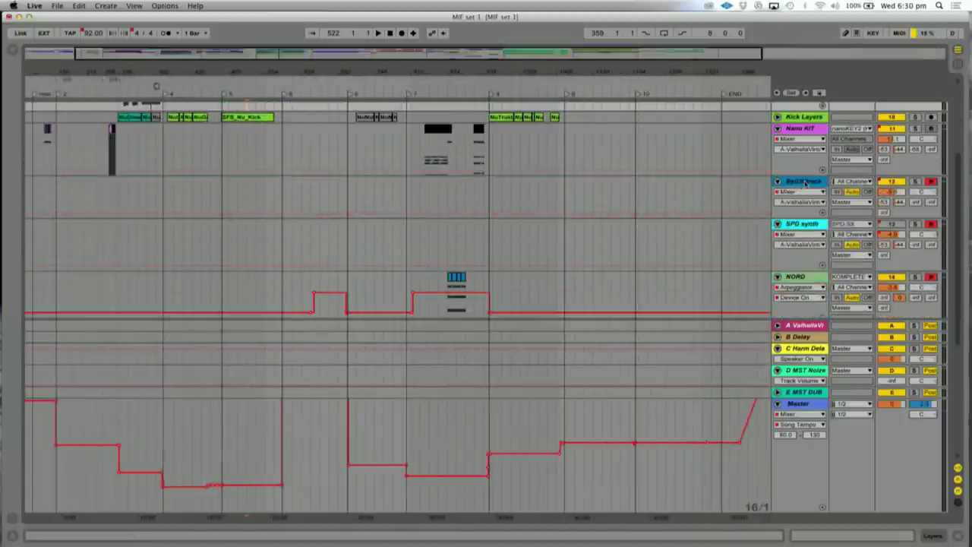
- Unfold the NORD Patch changes track and open its first clip after locator 2
click(806, 183)
scroll(492, 197, down, 2)
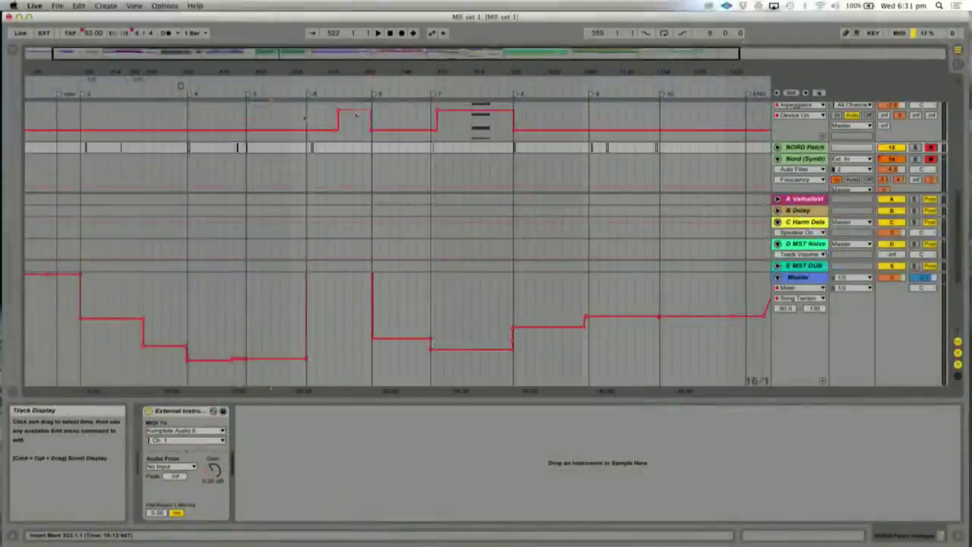
click(776, 146)
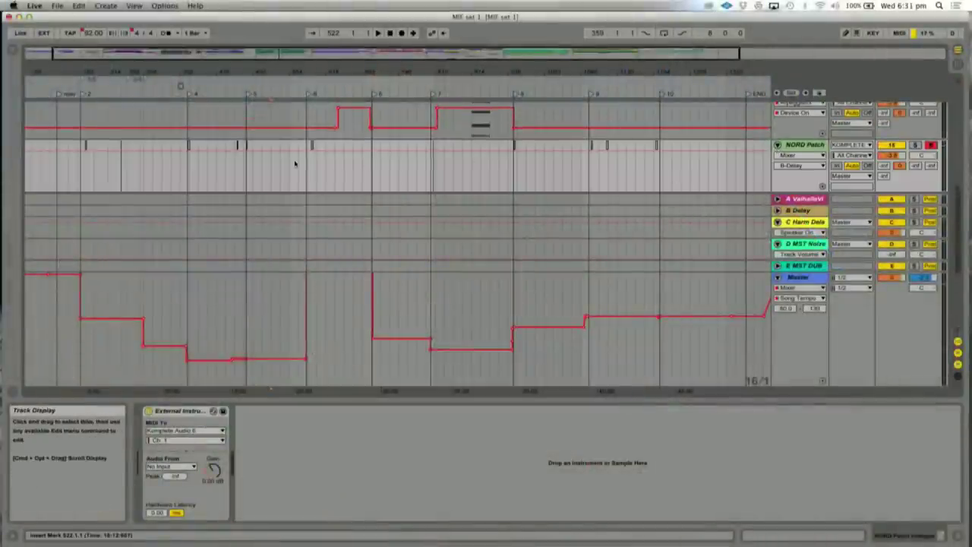
drag(84, 72, 114, 90)
click(121, 167)
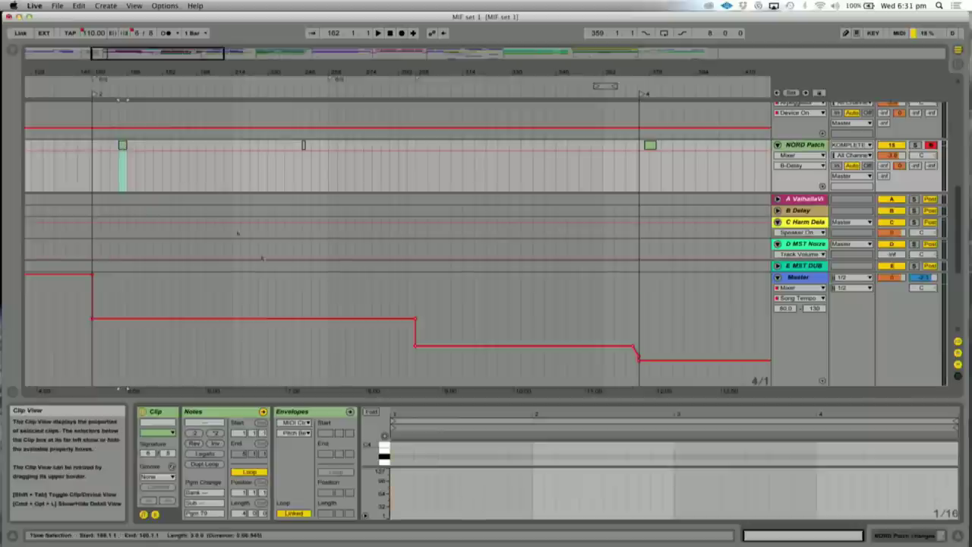
- Inspect the patch-change clip's program change settings and content, and return to the arrangement with the detail view hidden
click(360, 390)
key(shift+Tab)
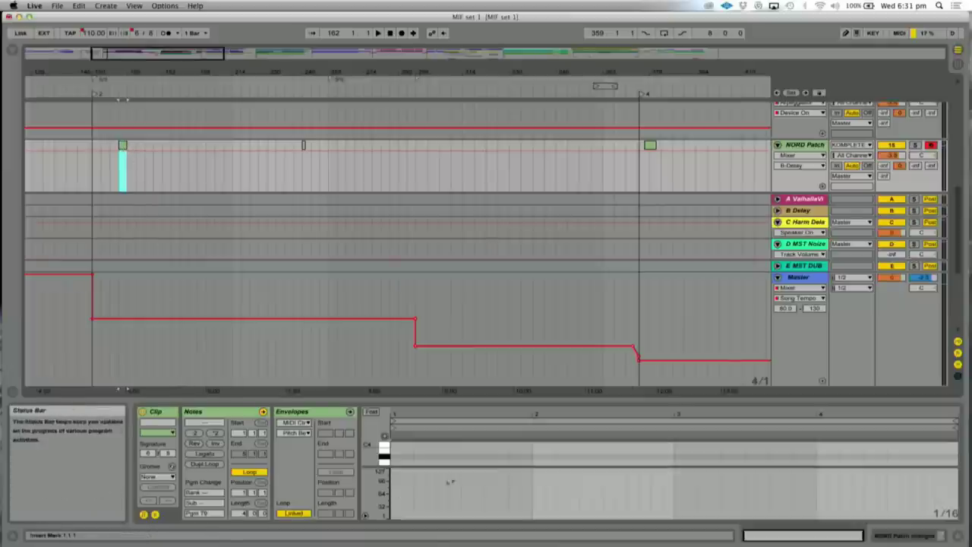
drag(456, 398, 495, 395)
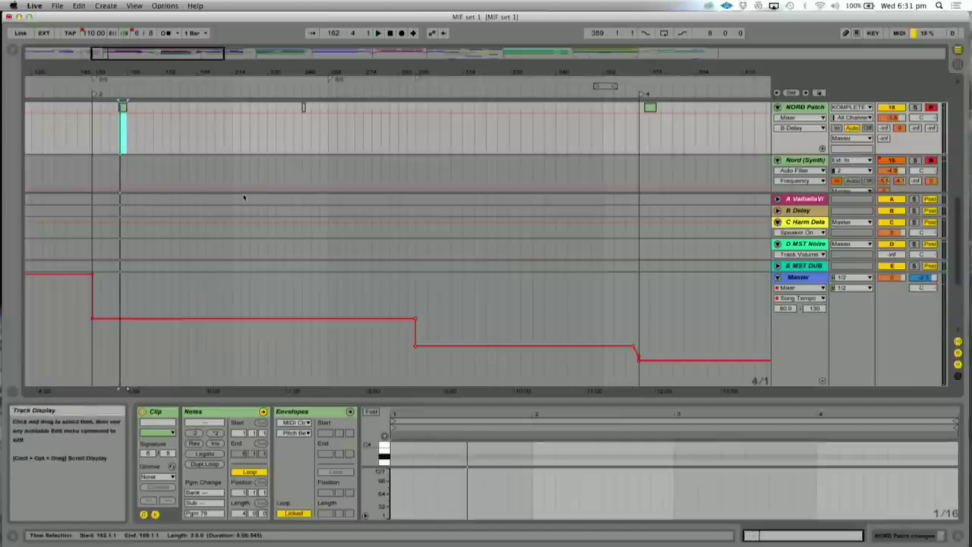
key(super+alt+l)
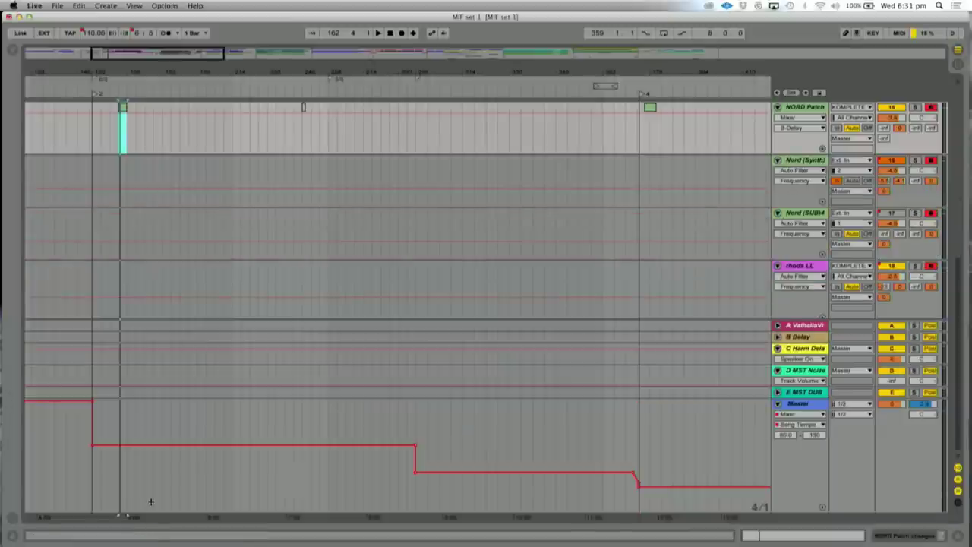
scroll(554, 240, up, 3)
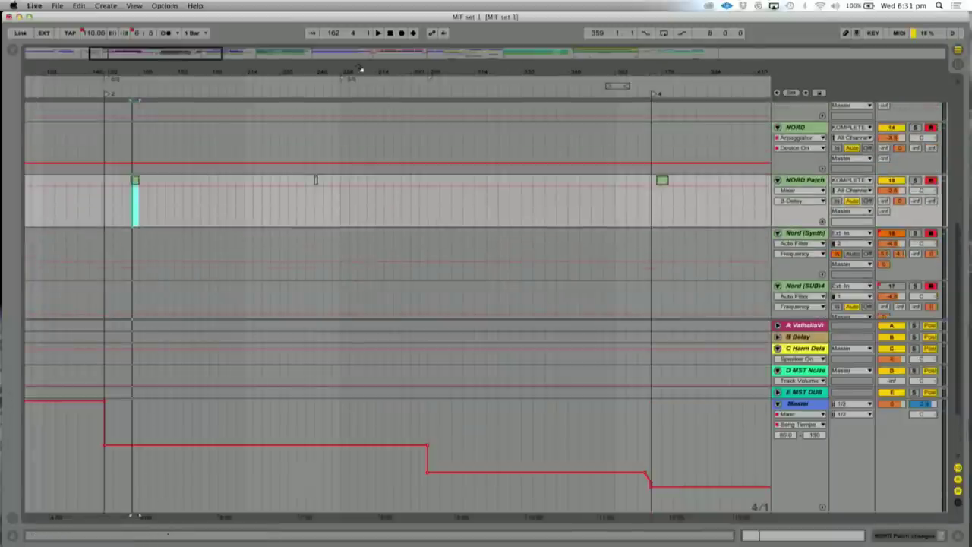